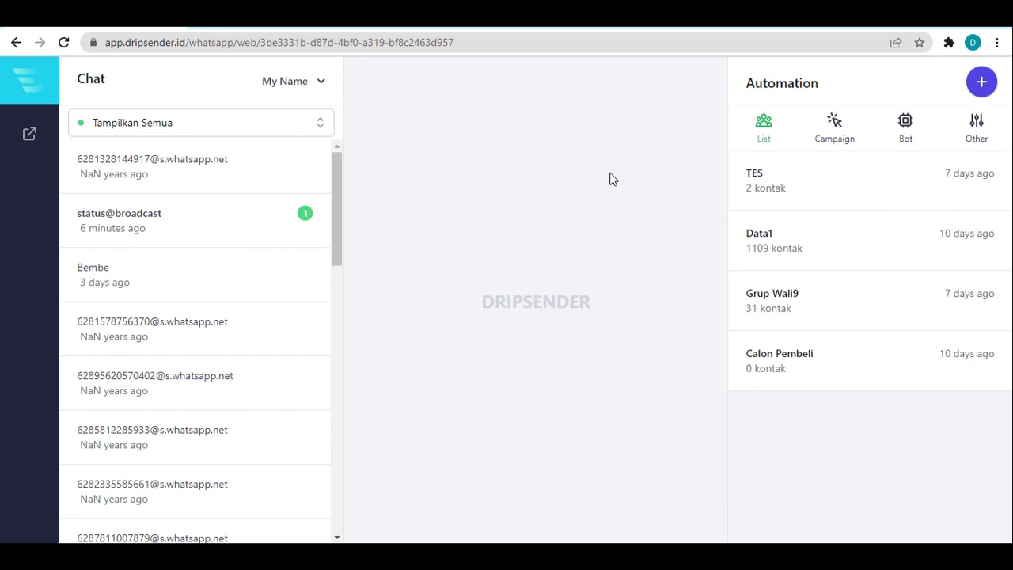
Step: Create a new campaign in Automation and title it "Camp 1"
{"action": "left_click", "coordinate": [836, 140]}
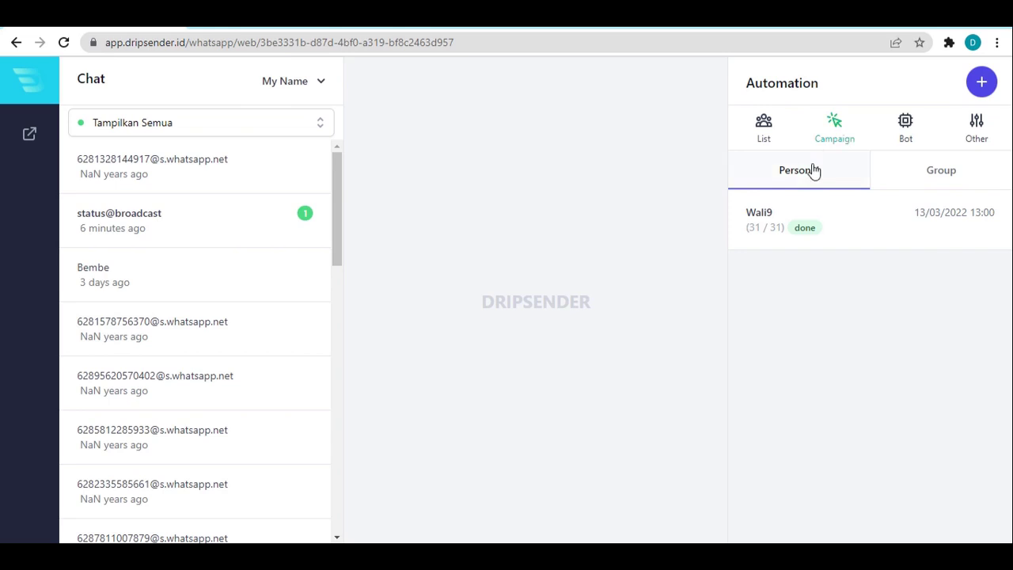
{"action": "left_click", "coordinate": [982, 82]}
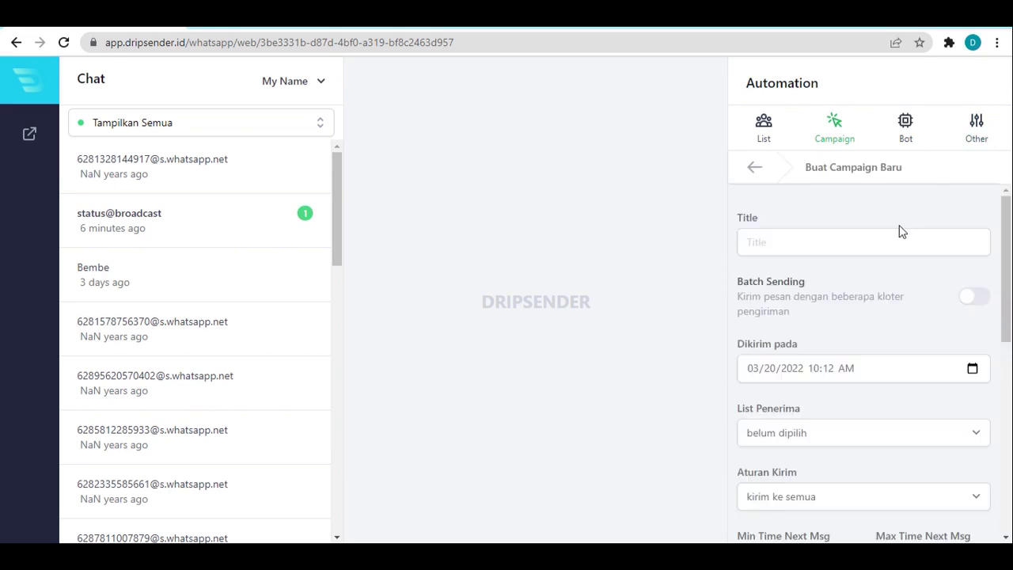
{"action": "left_click", "coordinate": [880, 234]}
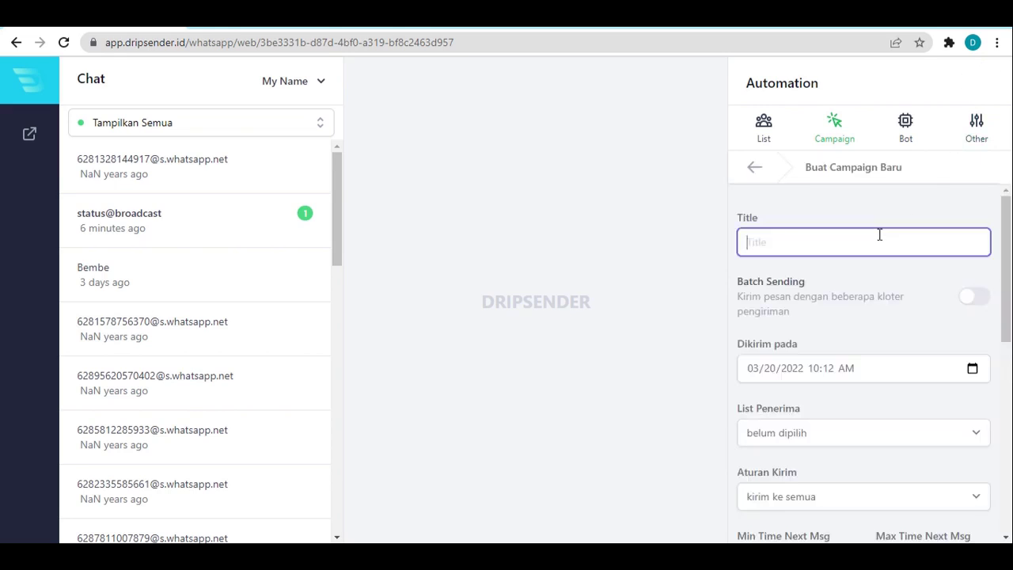
{"action": "scroll", "coordinate": [877, 274], "scroll_direction": "down", "scroll_amount": 2}
{"action": "scroll", "coordinate": [877, 274], "scroll_direction": "up", "scroll_amount": 2}
{"action": "type", "text": "Camp 1"}
{"action": "left_click", "coordinate": [391, 111]}
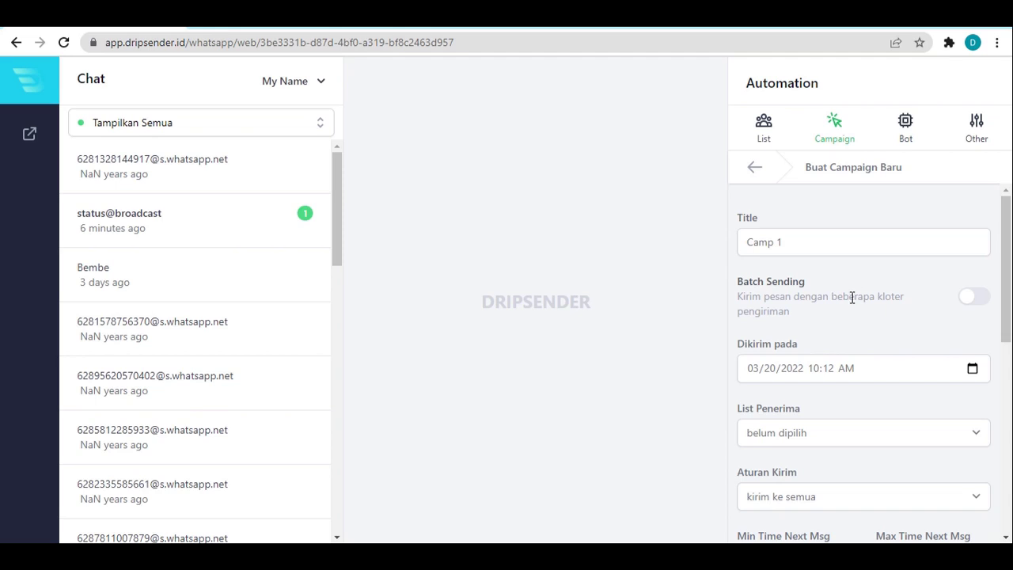
Step: Enable Batch Sending for the campaign and set the first batch's quantity to 1000
{"action": "scroll", "coordinate": [892, 294], "scroll_direction": "down", "scroll_amount": 1}
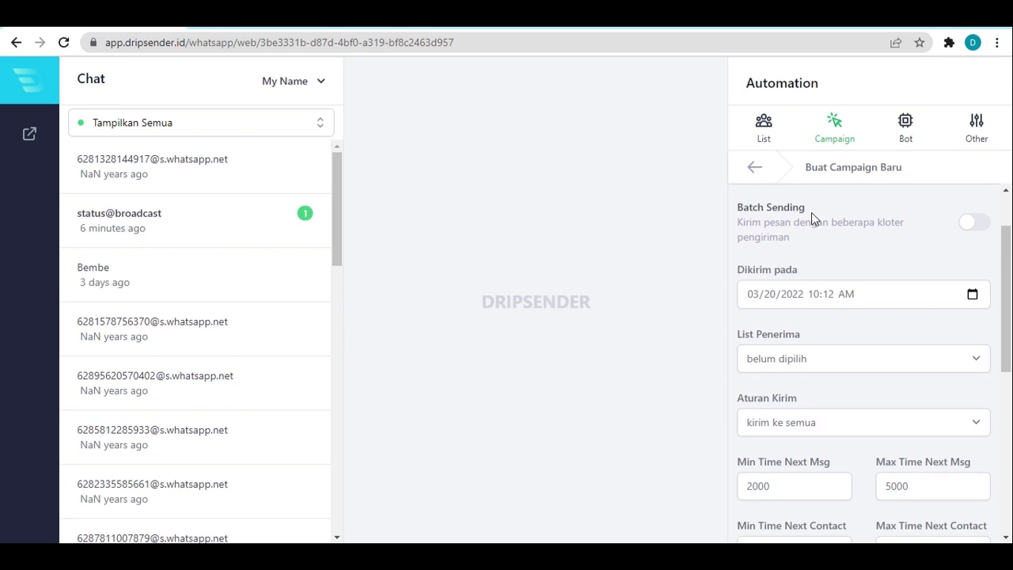
{"action": "left_click", "coordinate": [973, 223]}
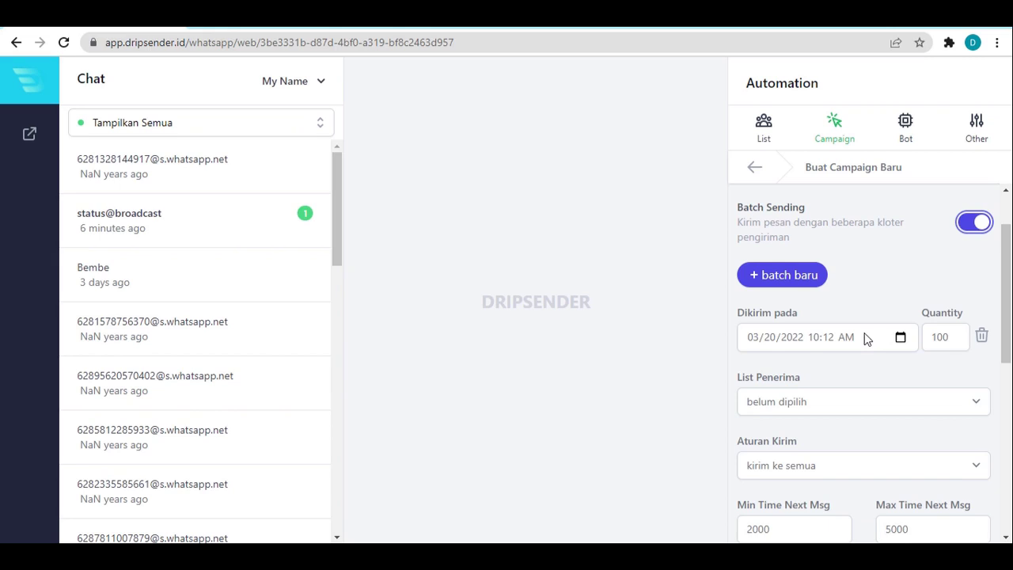
{"action": "left_click", "coordinate": [936, 338]}
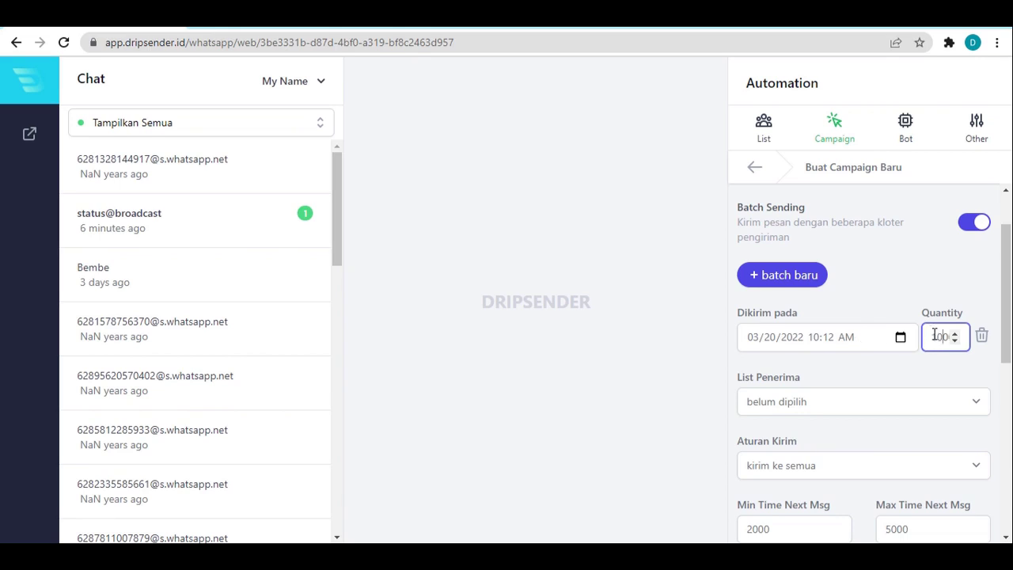
{"action": "left_click_drag", "start_coordinate": [933, 335], "coordinate": [980, 342]}
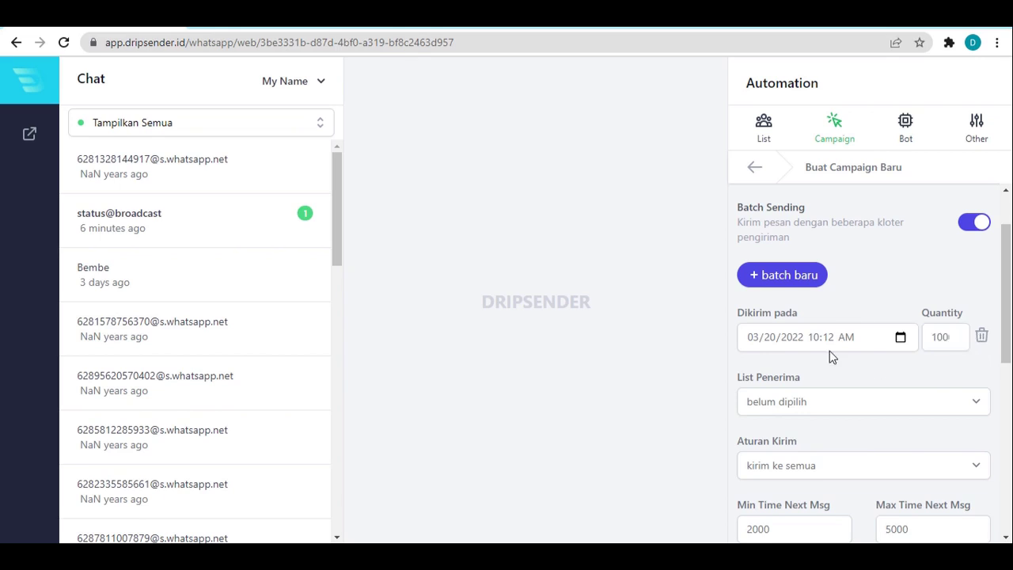
Step: Add a second sending batch with a quantity of 1000
{"action": "left_click", "coordinate": [826, 281]}
{"action": "double_click", "coordinate": [937, 403]}
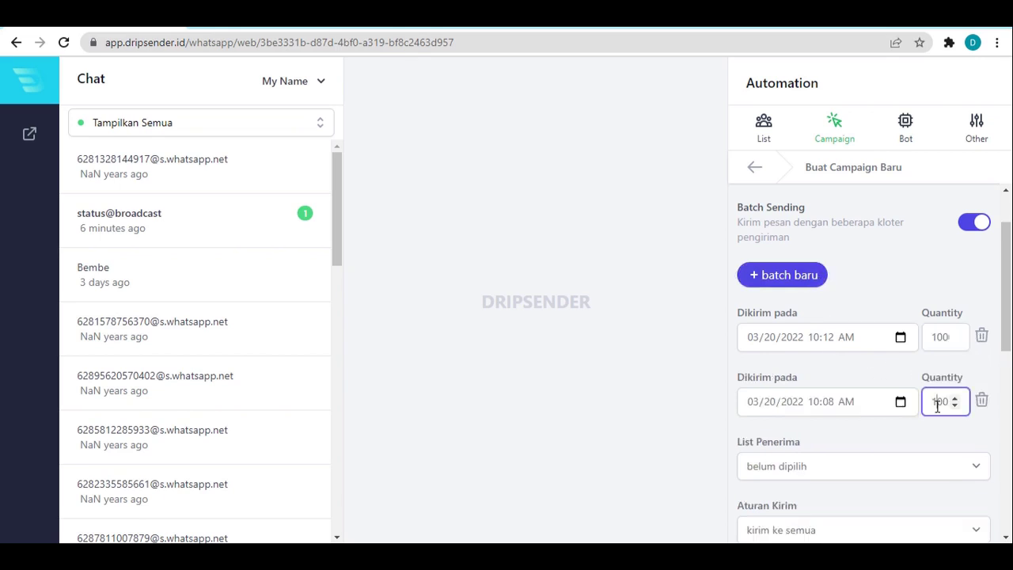
{"action": "type", "text": "1000"}
{"action": "left_click", "coordinate": [860, 431]}
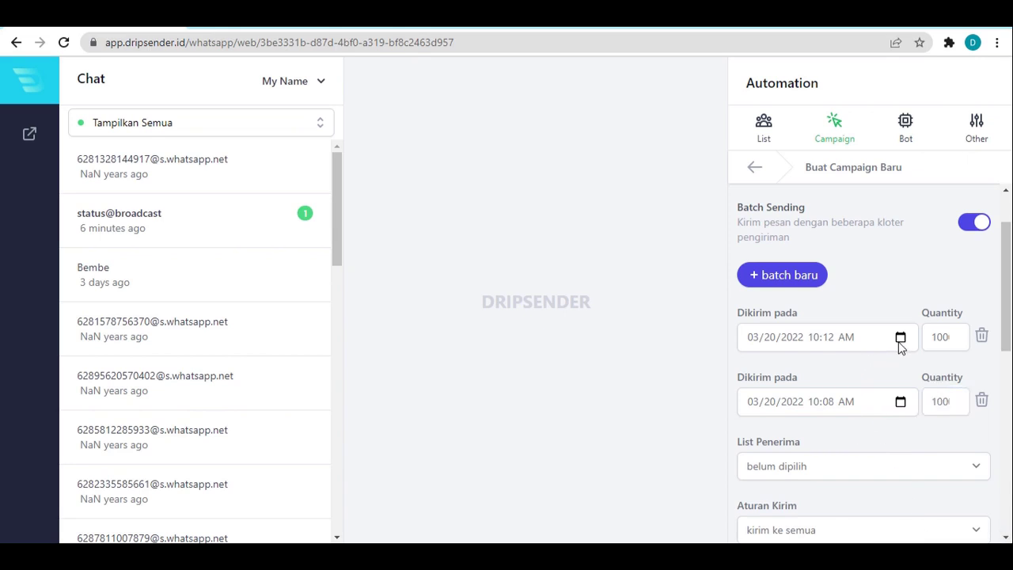
Step: Check the first batch's schedule and set the second batch's send time to 12:10 AM on 03/20/2022
{"action": "left_click", "coordinate": [899, 341]}
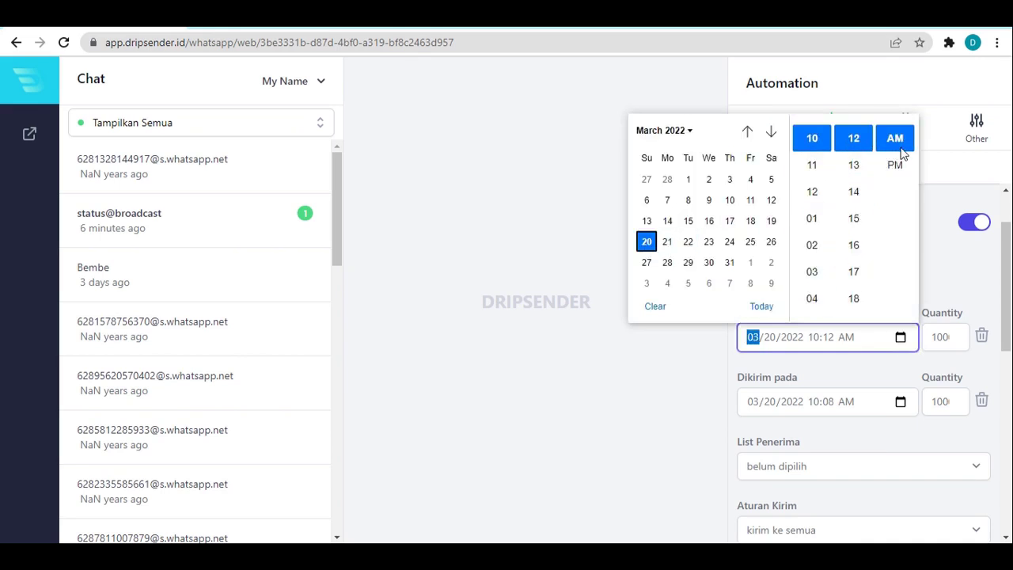
{"action": "left_click", "coordinate": [940, 223]}
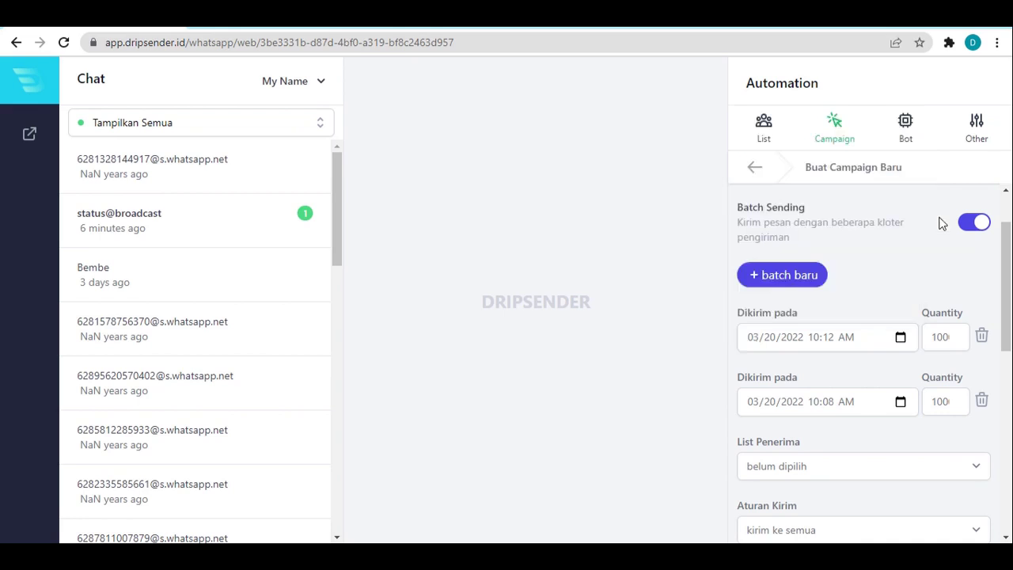
{"action": "left_click", "coordinate": [899, 402]}
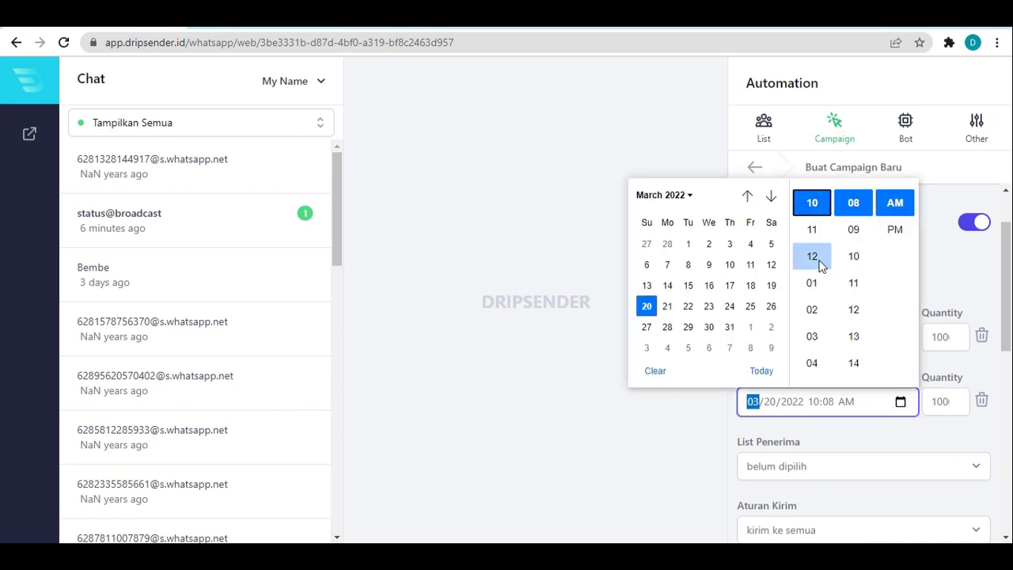
{"action": "left_click", "coordinate": [815, 261]}
{"action": "left_click", "coordinate": [857, 259]}
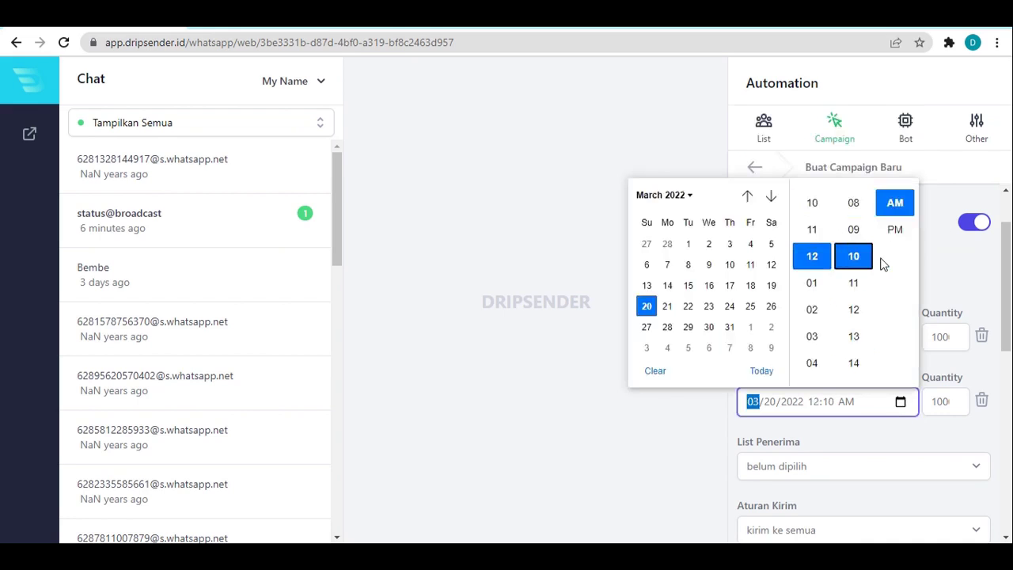
{"action": "left_click", "coordinate": [902, 207]}
{"action": "left_click", "coordinate": [942, 279]}
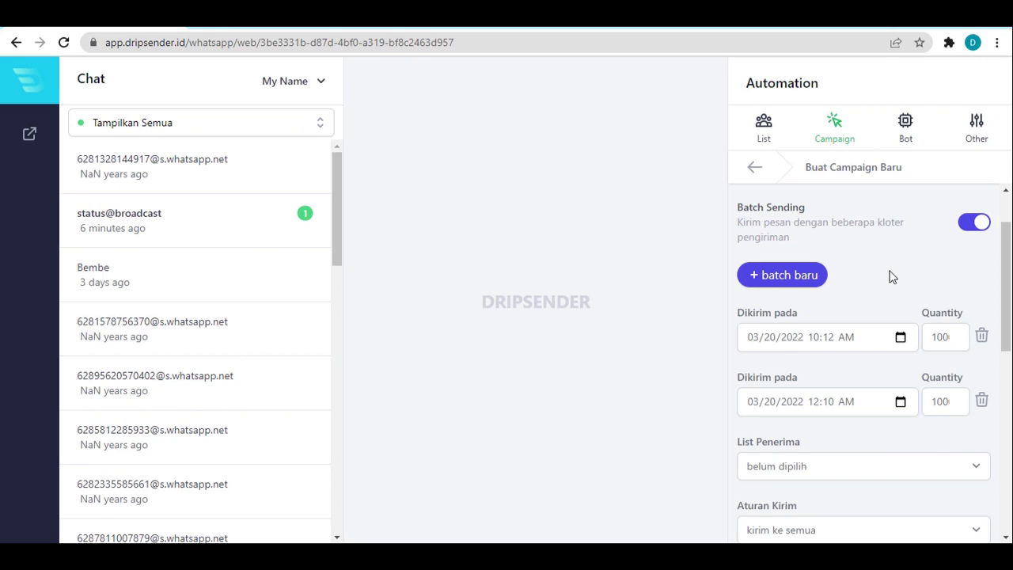
Step: Turn Batch Sending off and check the date and time options for the single send schedule
{"action": "left_click", "coordinate": [972, 232]}
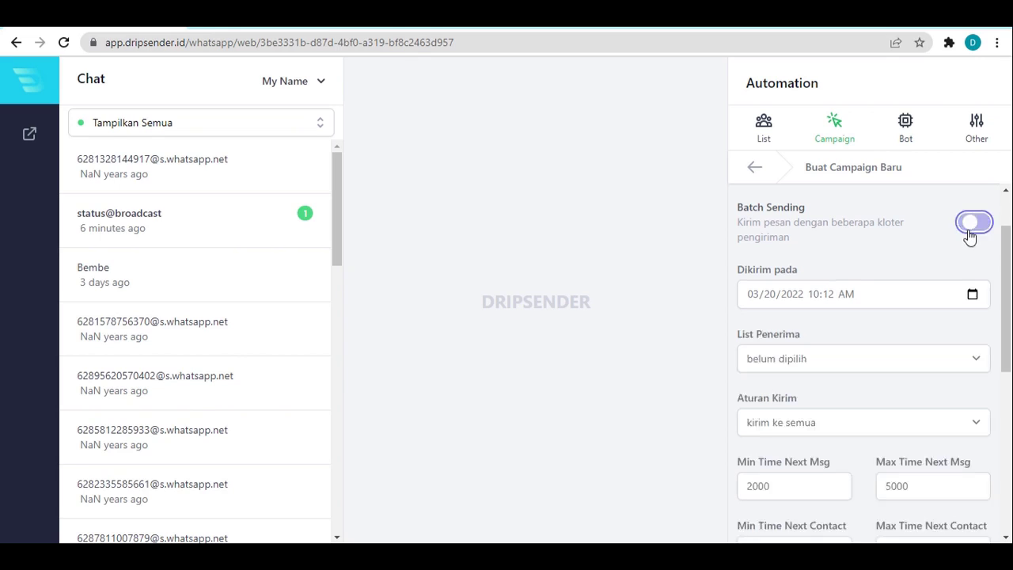
{"action": "left_click", "coordinate": [871, 294]}
{"action": "left_click", "coordinate": [972, 294]}
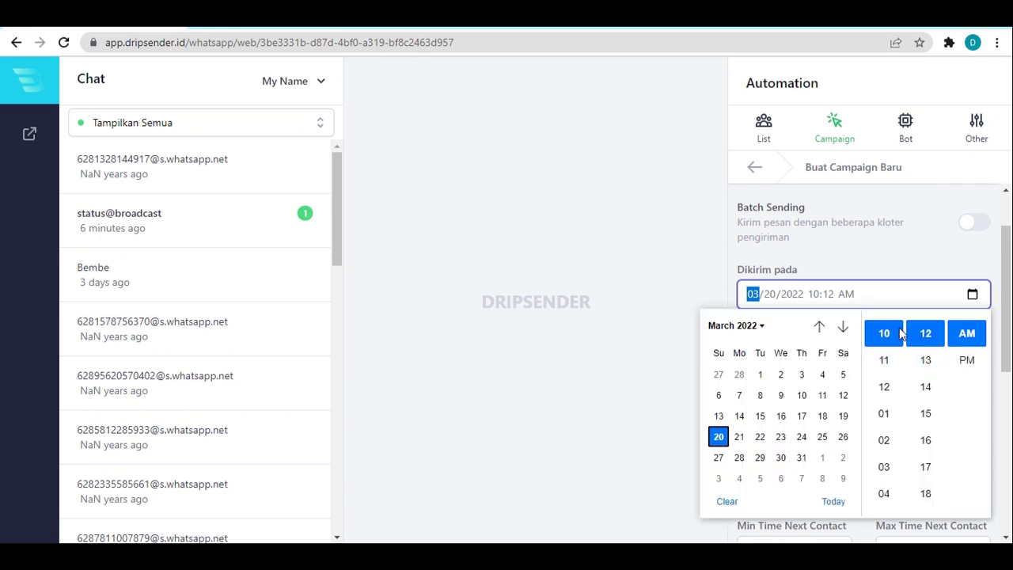
{"action": "left_click", "coordinate": [898, 263]}
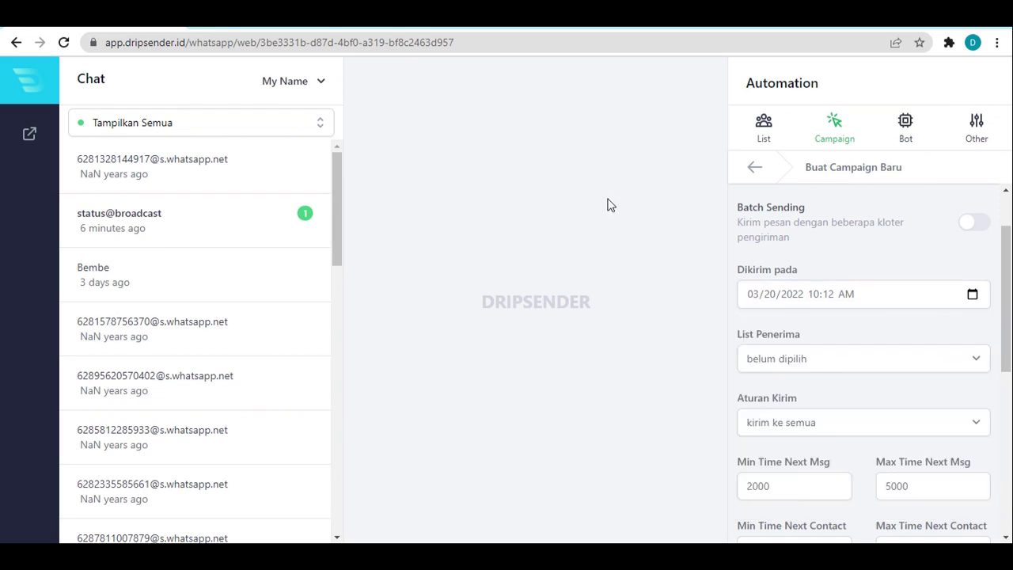
Step: Choose the Data1 contact list as the campaign's recipient list
{"action": "left_click", "coordinate": [851, 356]}
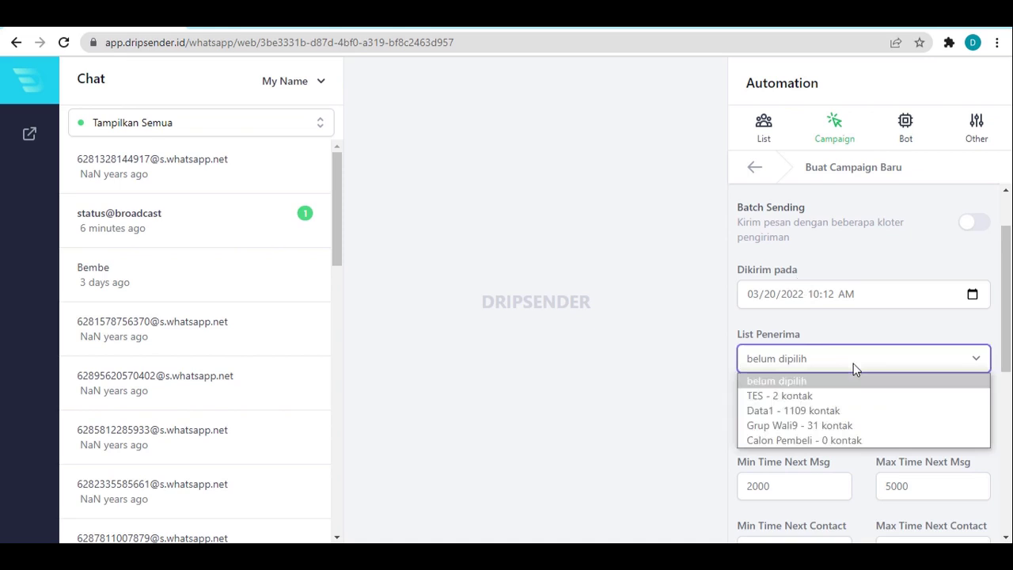
{"action": "left_click", "coordinate": [863, 413]}
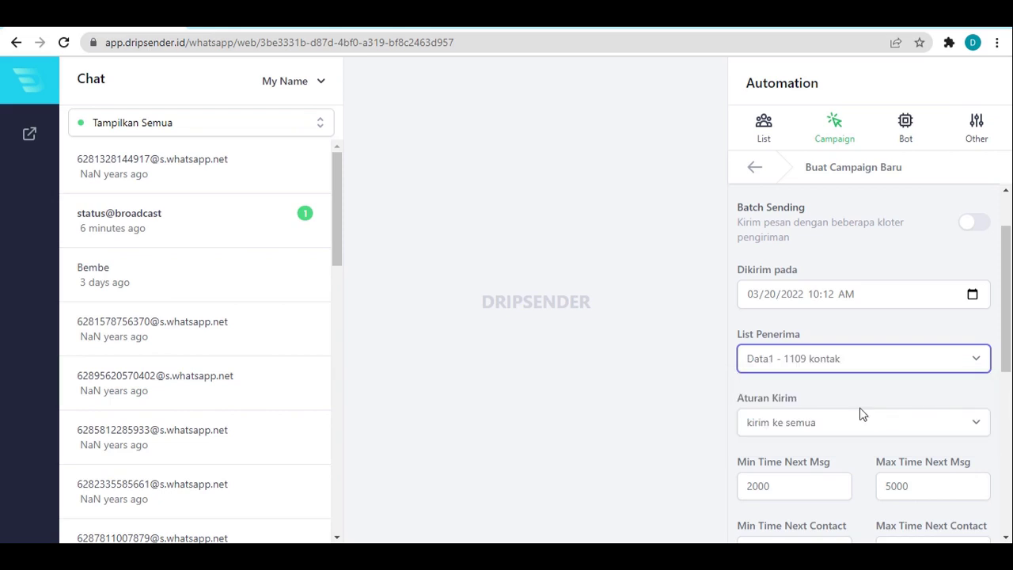
{"action": "left_click", "coordinate": [849, 360]}
{"action": "left_click", "coordinate": [848, 359]}
Step: Set the campaign's sending rule (Aturan Kirim) to "kirim ke semua"
{"action": "scroll", "coordinate": [863, 336], "scroll_direction": "down", "scroll_amount": 2}
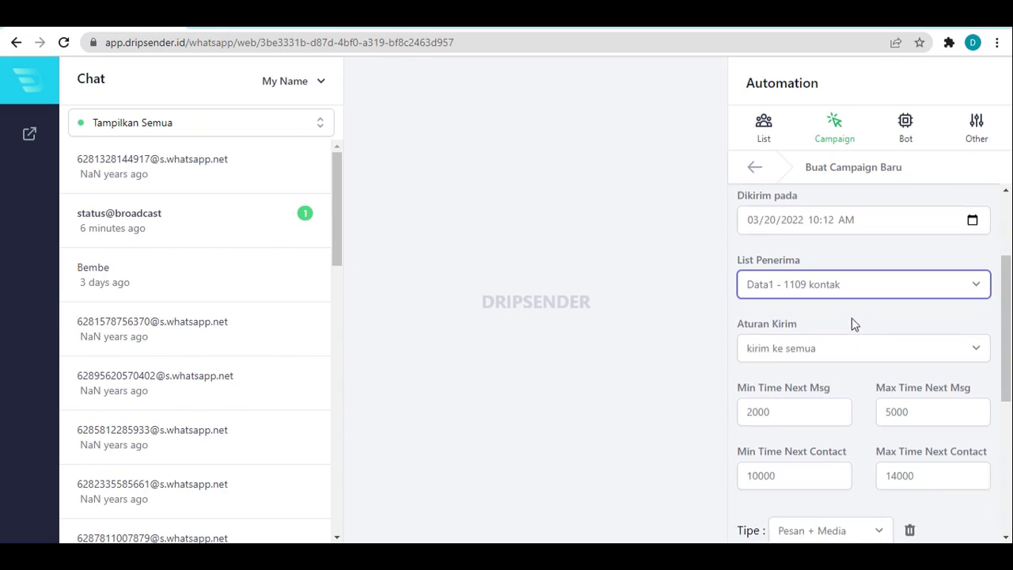
{"action": "left_click", "coordinate": [863, 358]}
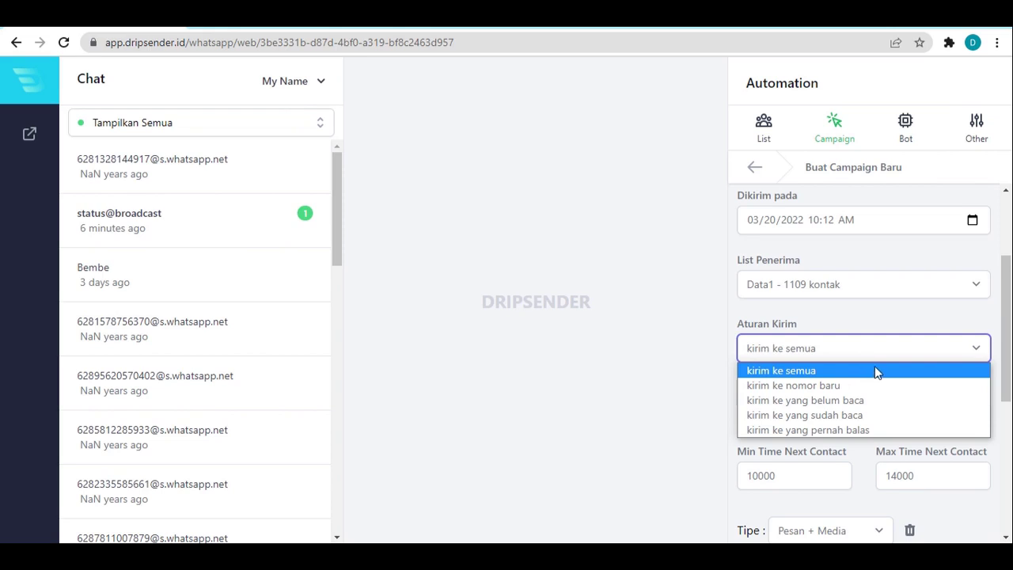
{"action": "left_click", "coordinate": [876, 372]}
{"action": "left_click", "coordinate": [870, 326]}
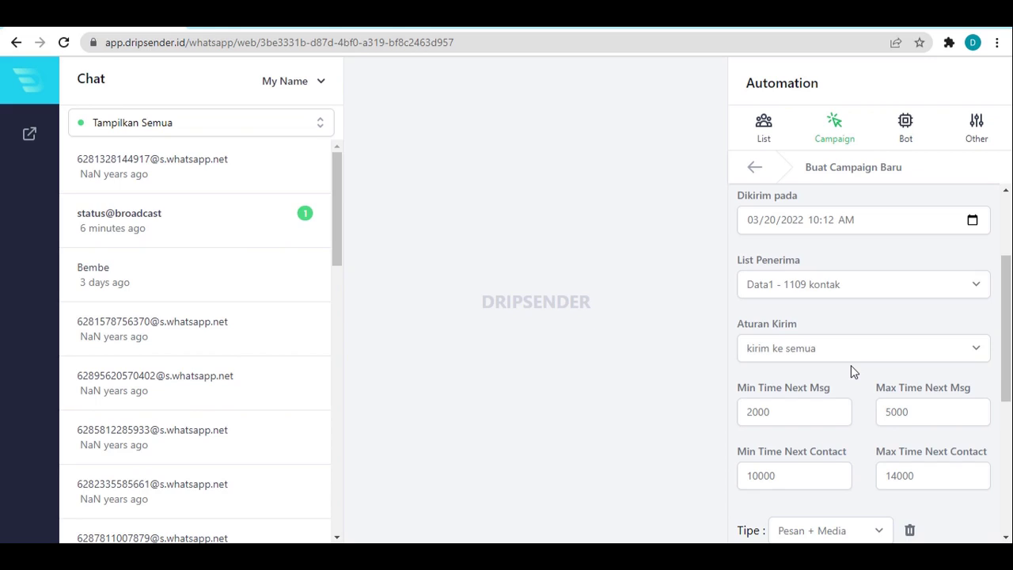
Step: Examine the minimum and maximum delay settings between messages and between contacts
{"action": "left_click", "coordinate": [793, 406]}
{"action": "left_click", "coordinate": [908, 408]}
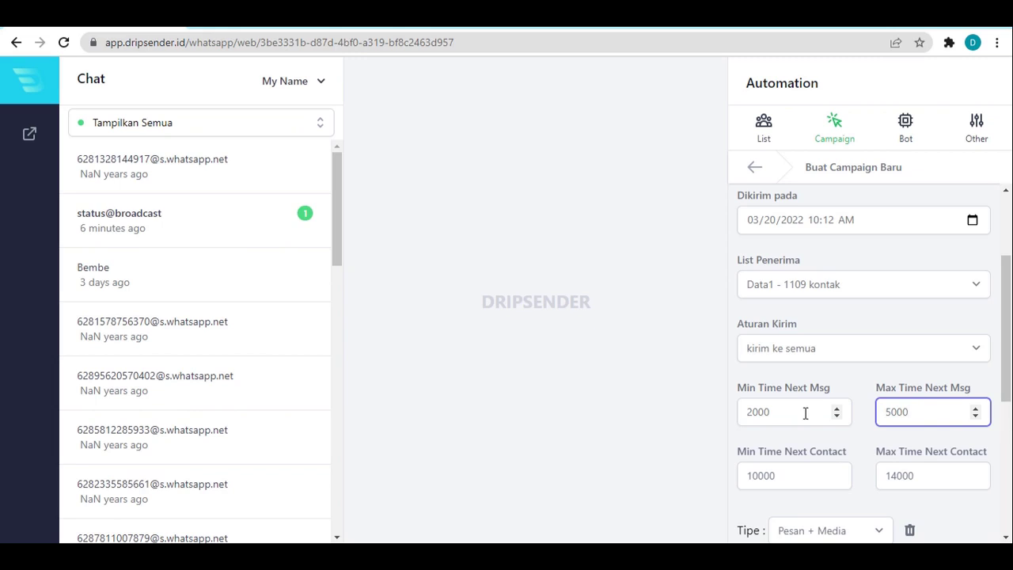
{"action": "left_click_drag", "start_coordinate": [805, 413], "coordinate": [747, 411]}
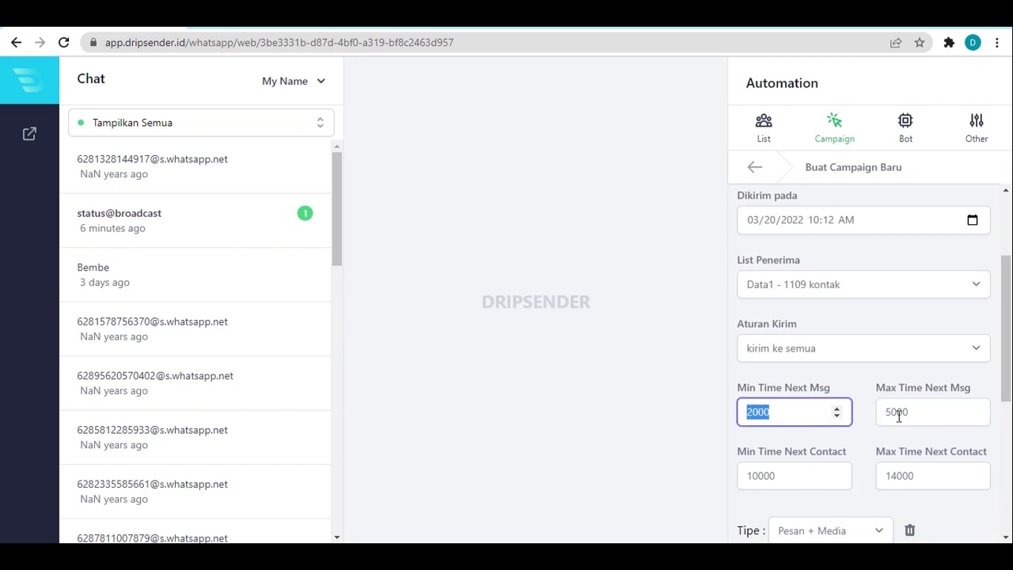
{"action": "left_click_drag", "start_coordinate": [926, 415], "coordinate": [889, 410]}
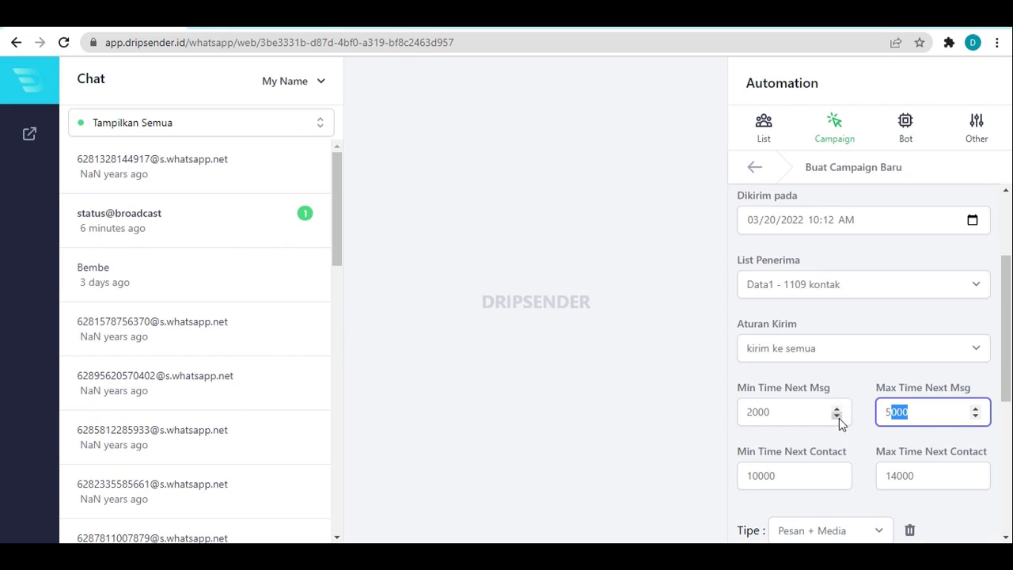
{"action": "scroll", "coordinate": [861, 438], "scroll_direction": "down", "scroll_amount": 1}
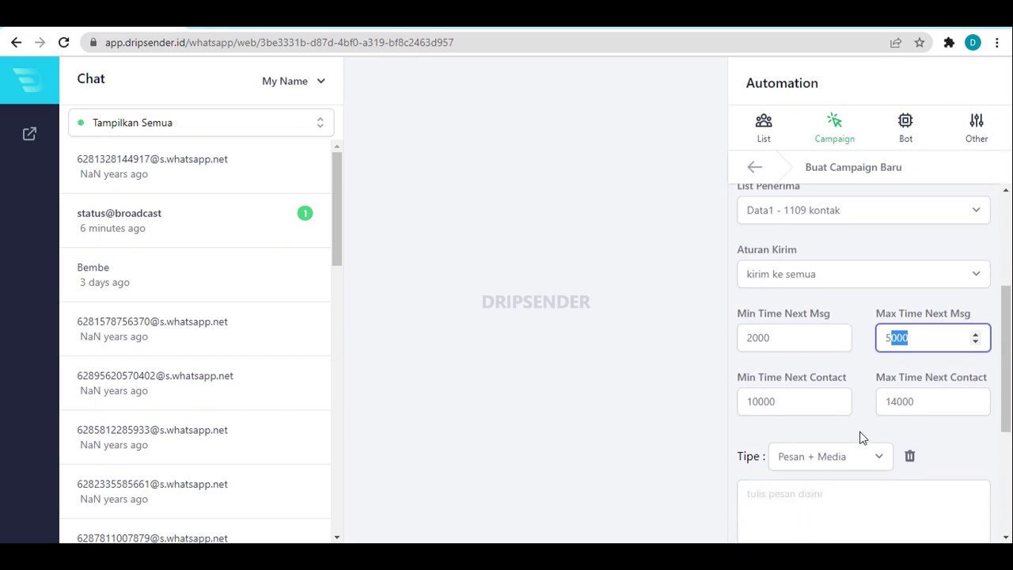
{"action": "left_click", "coordinate": [810, 402]}
{"action": "double_click", "coordinate": [808, 403]}
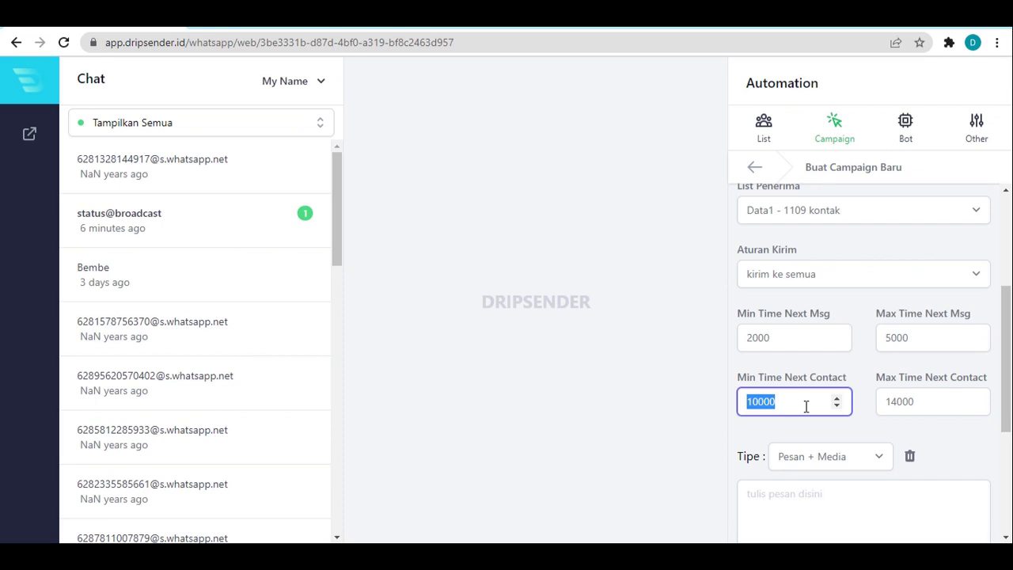
{"action": "left_click_drag", "start_coordinate": [917, 402], "coordinate": [890, 401]}
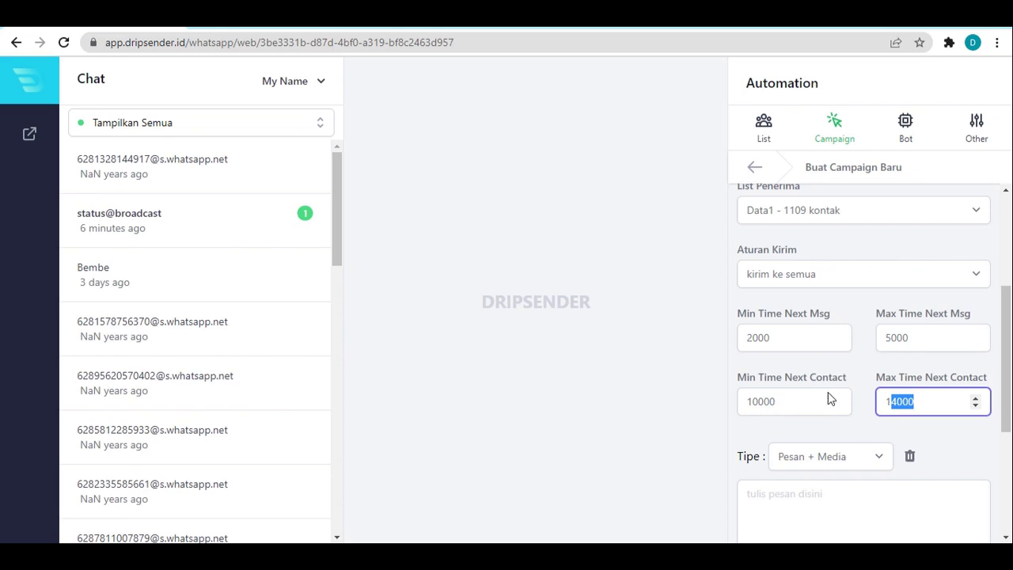
{"action": "left_click_drag", "start_coordinate": [794, 339], "coordinate": [742, 337]}
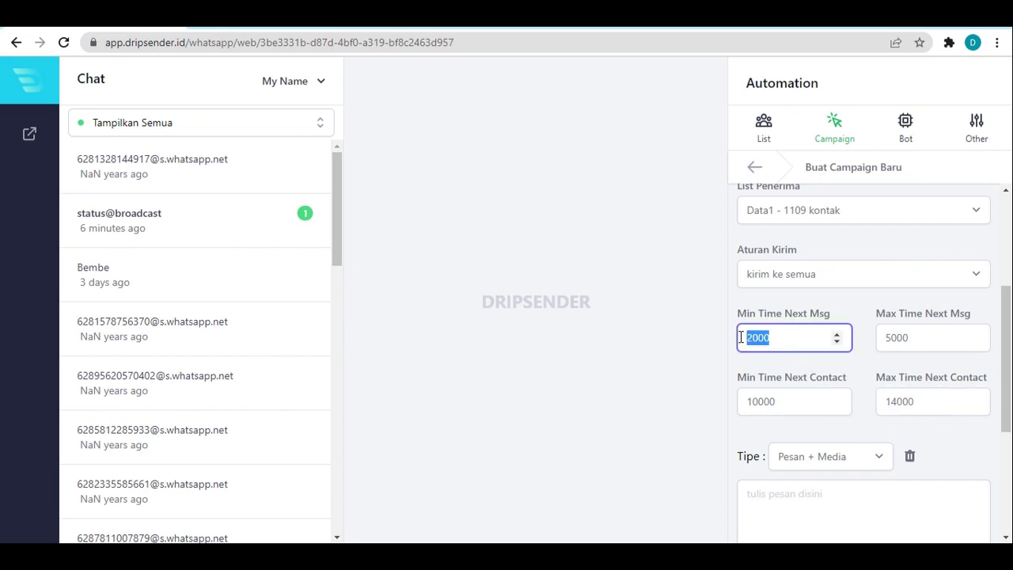
{"action": "left_click_drag", "start_coordinate": [808, 406], "coordinate": [739, 403]}
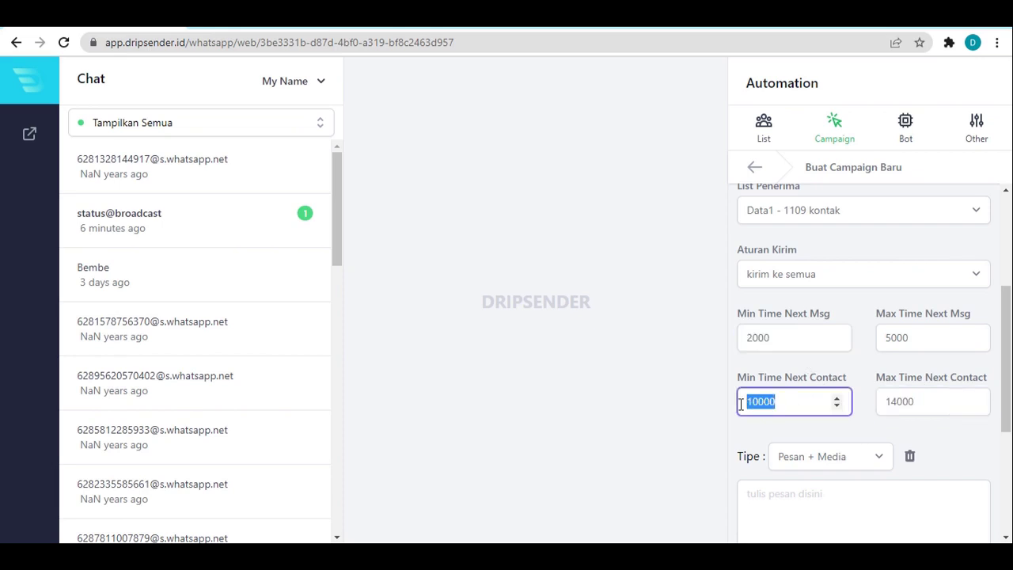
{"action": "left_click", "coordinate": [811, 327]}
{"action": "double_click", "coordinate": [811, 326]}
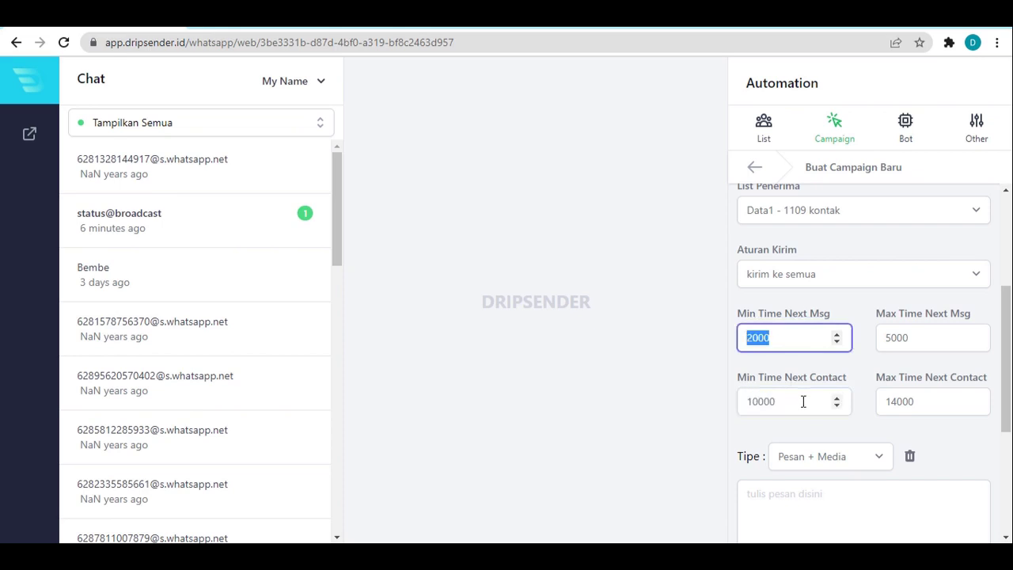
{"action": "left_click_drag", "start_coordinate": [802, 400], "coordinate": [744, 403]}
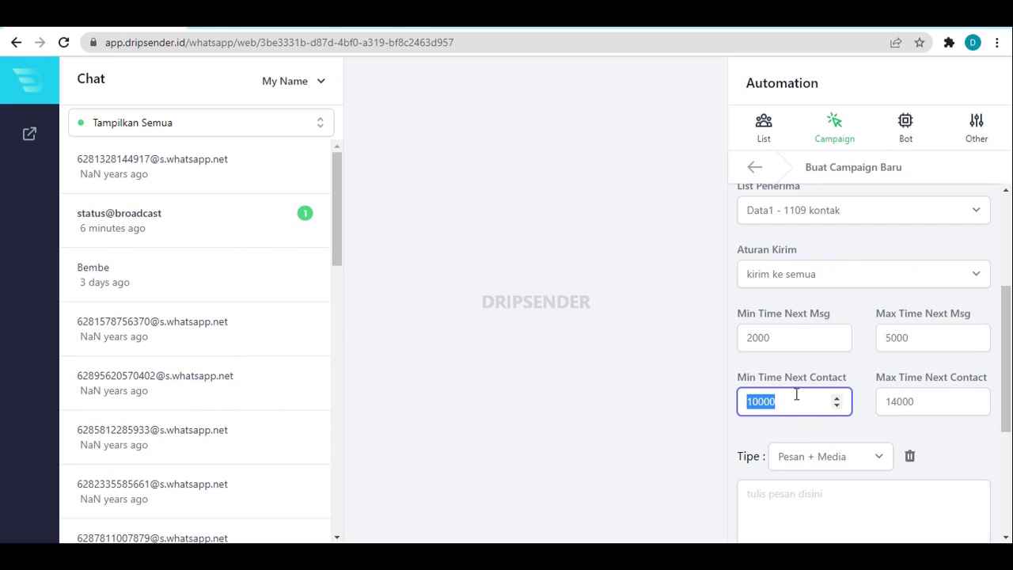
{"action": "left_click", "coordinate": [796, 342]}
{"action": "left_click", "coordinate": [916, 341]}
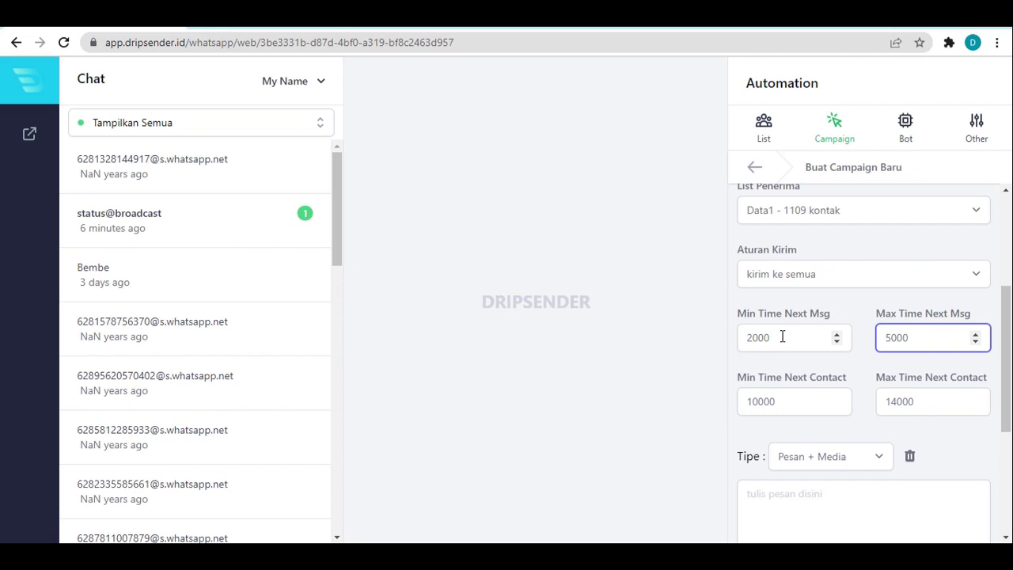
{"action": "left_click", "coordinate": [782, 336]}
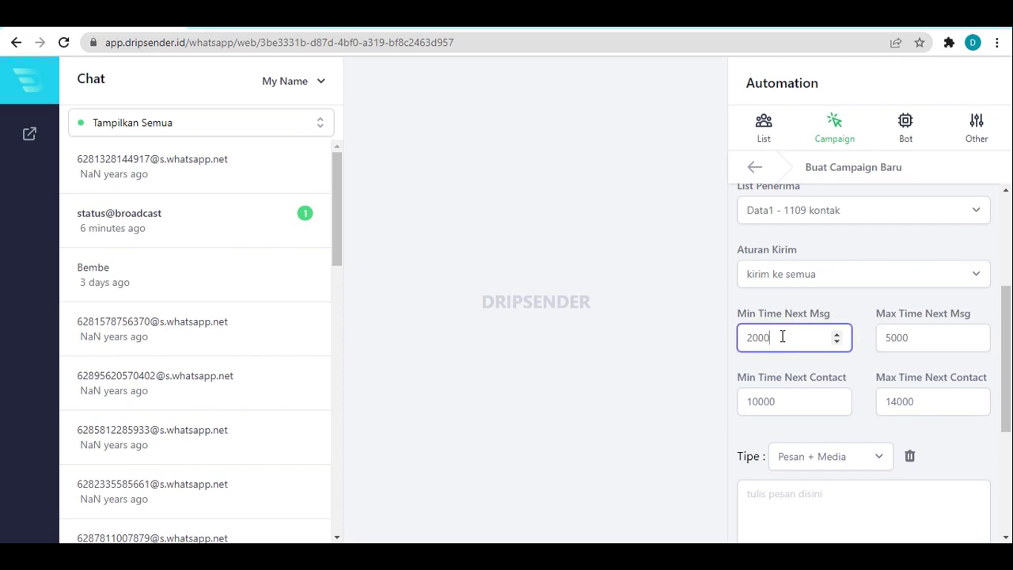
Step: Review the minimum and maximum waiting times before the next message in the campaign's delay settings
{"action": "left_click", "coordinate": [839, 307]}
{"action": "left_click_drag", "start_coordinate": [801, 338], "coordinate": [735, 342]}
{"action": "left_click_drag", "start_coordinate": [918, 338], "coordinate": [744, 333]}
{"action": "left_click", "coordinate": [816, 336]}
{"action": "left_click", "coordinate": [856, 317]}
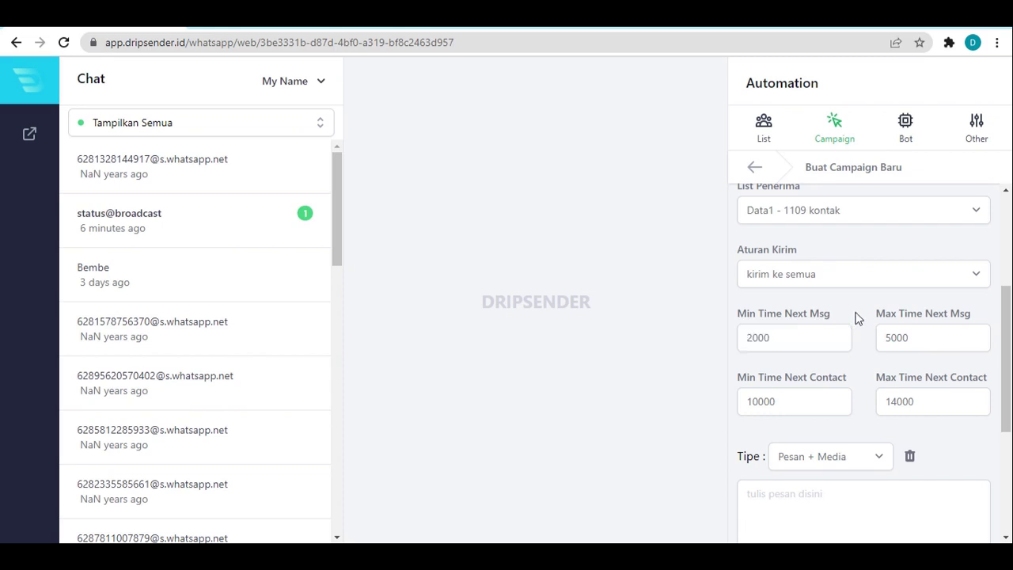
{"action": "left_click", "coordinate": [803, 338]}
{"action": "left_click_drag", "start_coordinate": [803, 338], "coordinate": [741, 334]}
{"action": "left_click_drag", "start_coordinate": [918, 339], "coordinate": [870, 339]}
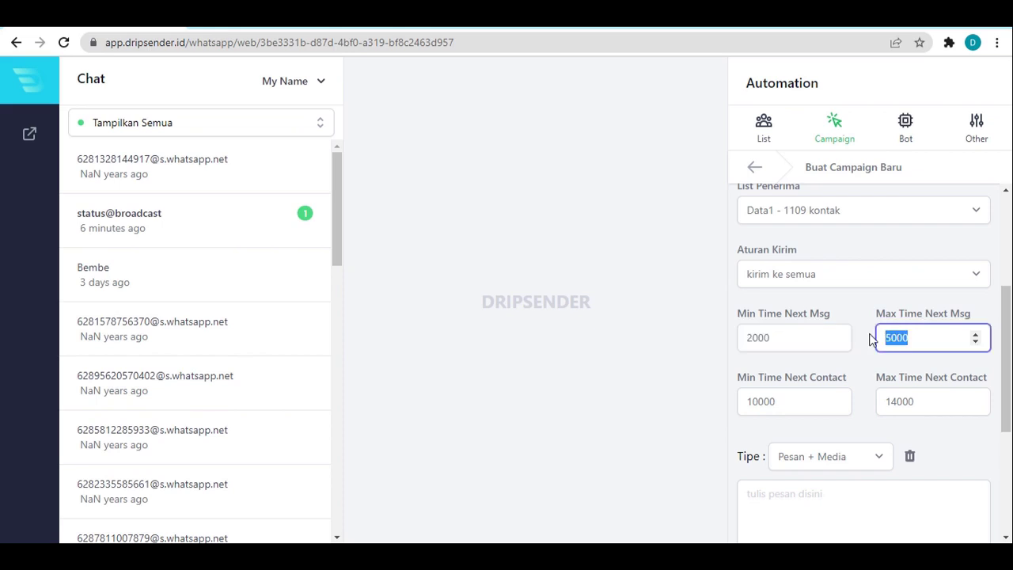
{"action": "left_click", "coordinate": [848, 299]}
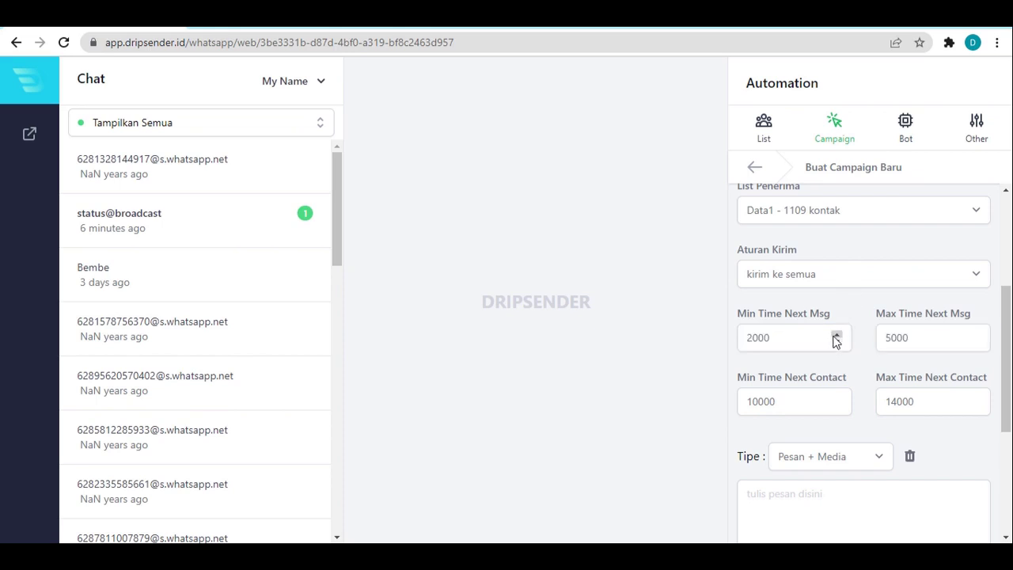
Step: Review the minimum and maximum waiting times before the next contact in the campaign's delay settings
{"action": "left_click", "coordinate": [797, 396]}
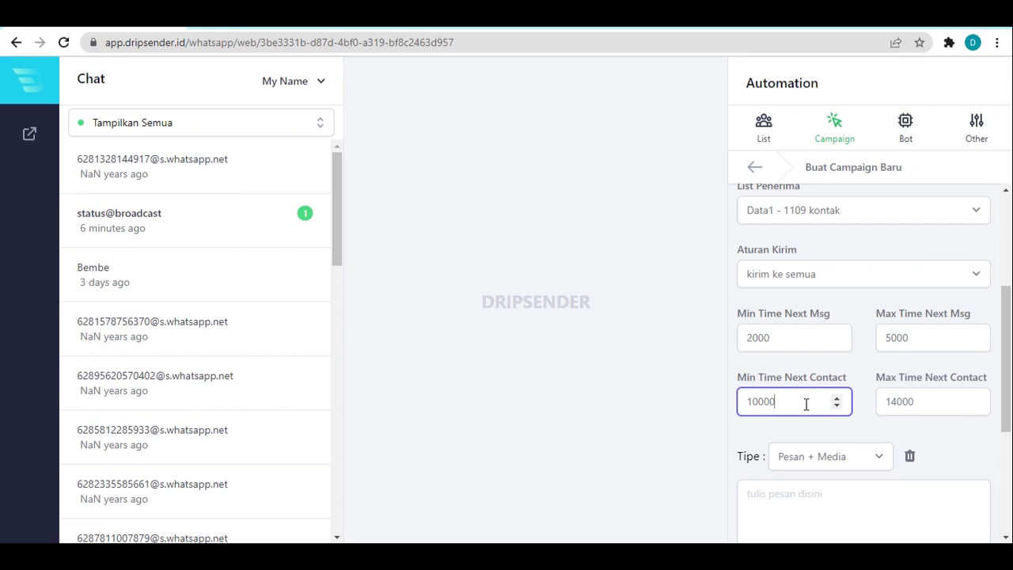
{"action": "left_click_drag", "start_coordinate": [784, 402], "coordinate": [743, 402]}
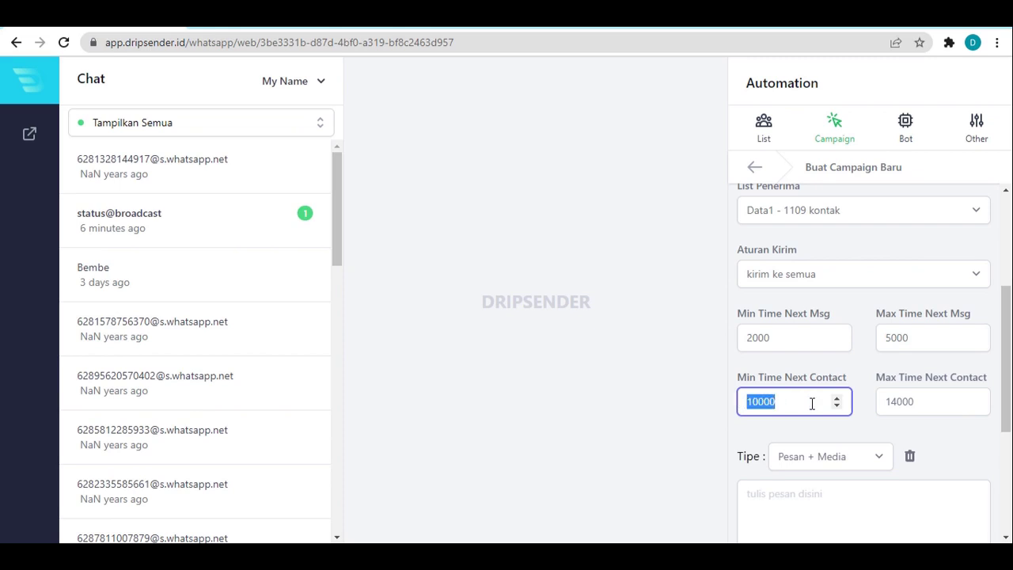
{"action": "left_click_drag", "start_coordinate": [922, 401], "coordinate": [884, 393]}
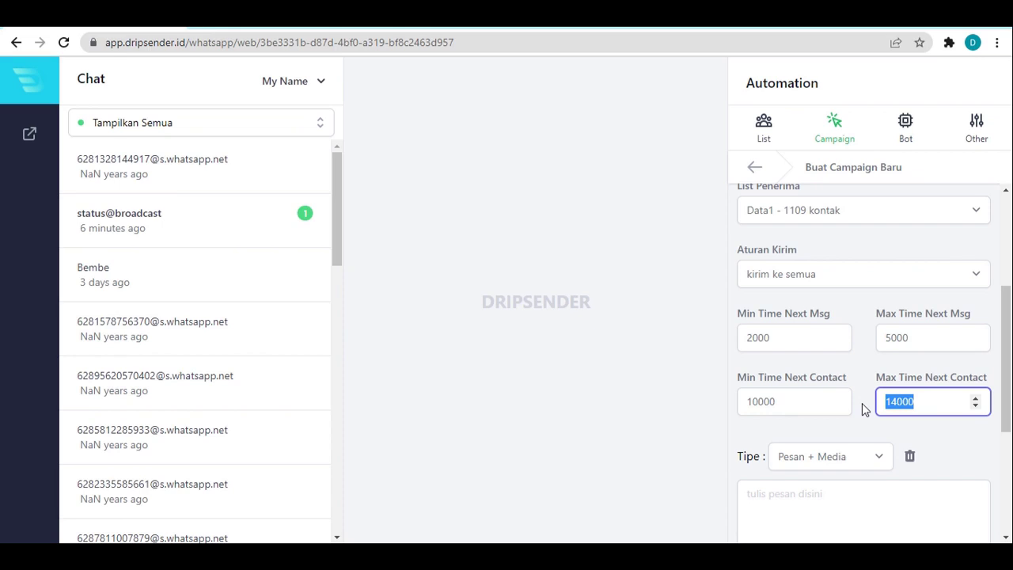
{"action": "left_click", "coordinate": [797, 402]}
{"action": "double_click", "coordinate": [752, 402]}
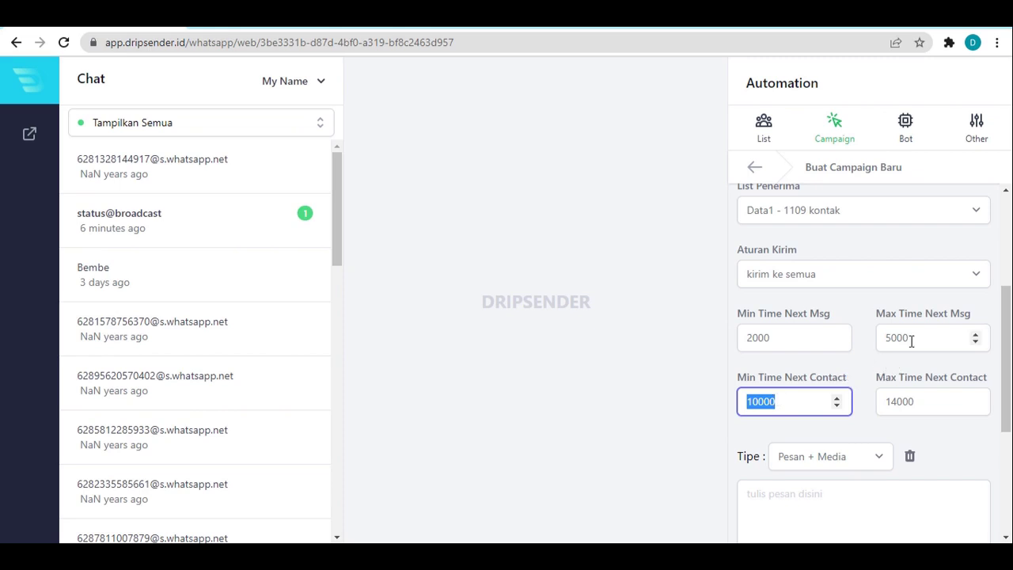
{"action": "left_click", "coordinate": [805, 397]}
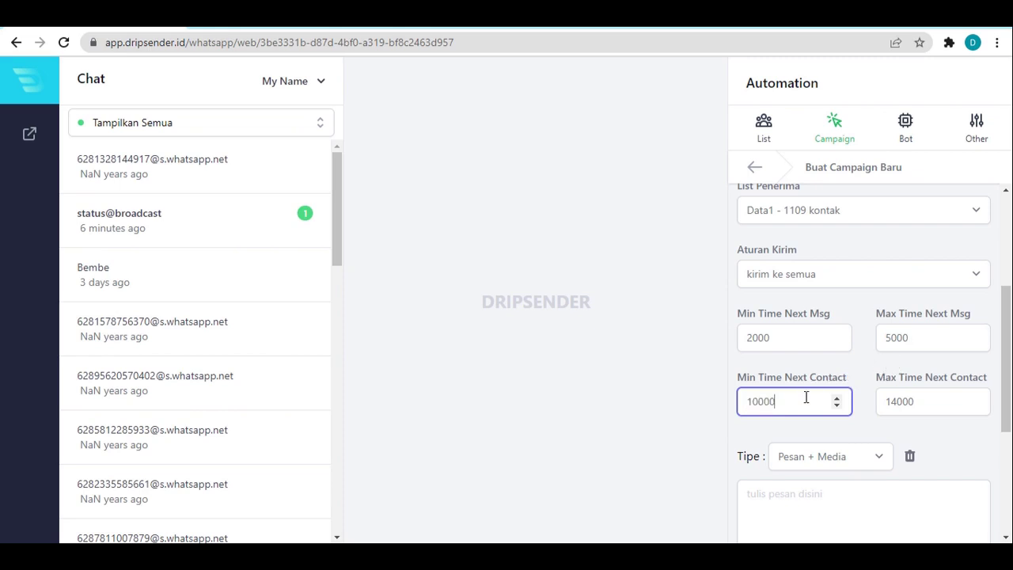
{"action": "left_click_drag", "start_coordinate": [806, 398], "coordinate": [735, 406]}
{"action": "left_click_drag", "start_coordinate": [922, 398], "coordinate": [882, 400]}
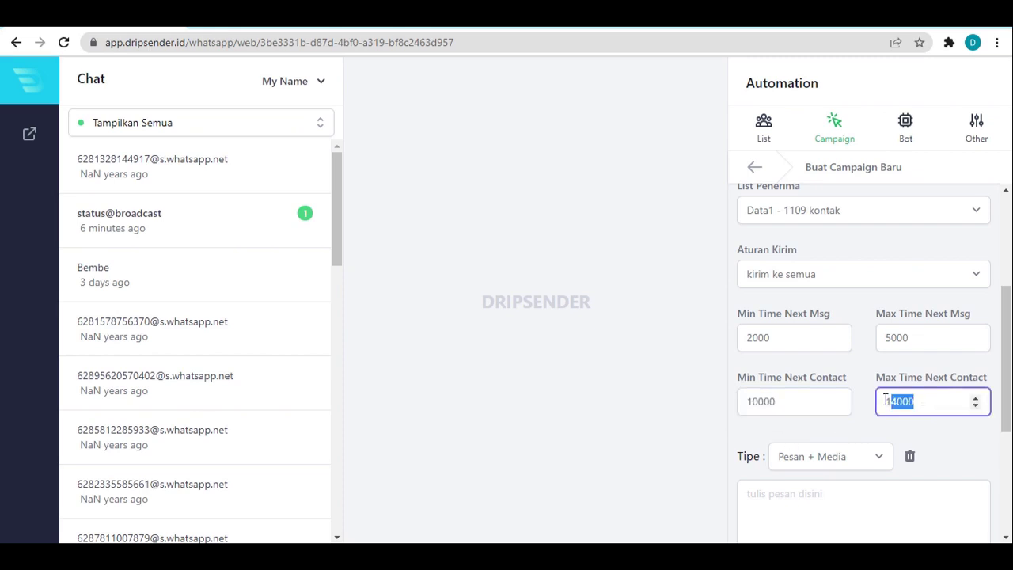
{"action": "left_click", "coordinate": [864, 428]}
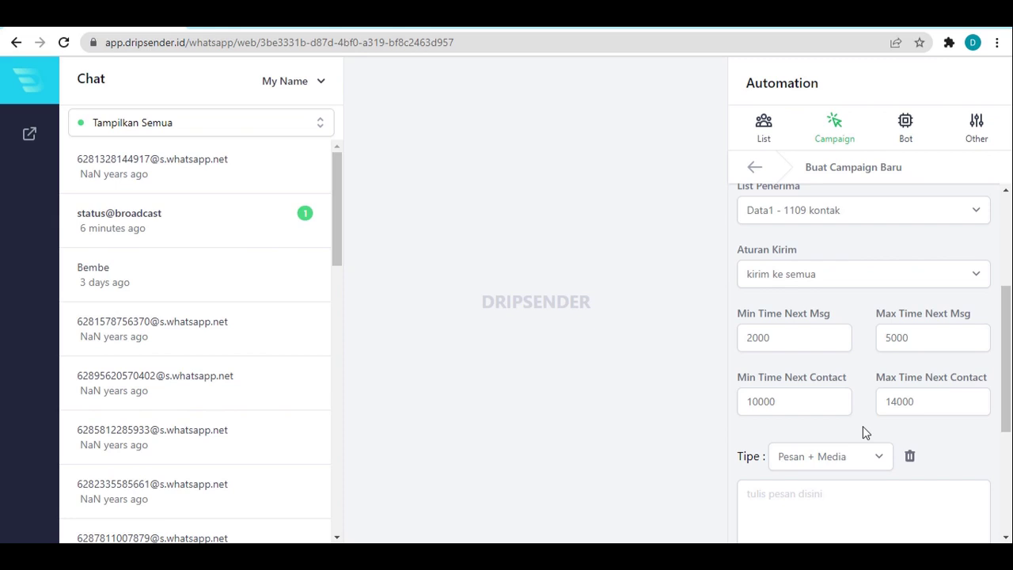
Step: Compare the delay range between messages with the minimum delay between contacts
{"action": "double_click", "coordinate": [795, 339]}
{"action": "left_click", "coordinate": [806, 359]}
{"action": "left_click_drag", "start_coordinate": [803, 337], "coordinate": [735, 332]}
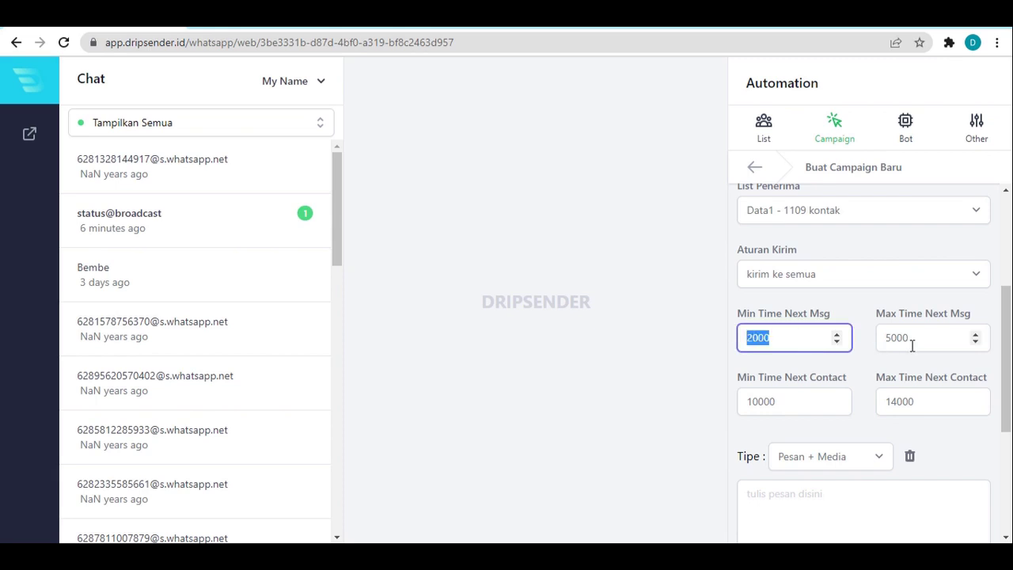
{"action": "left_click_drag", "start_coordinate": [912, 345], "coordinate": [884, 340]}
{"action": "left_click", "coordinate": [748, 344]}
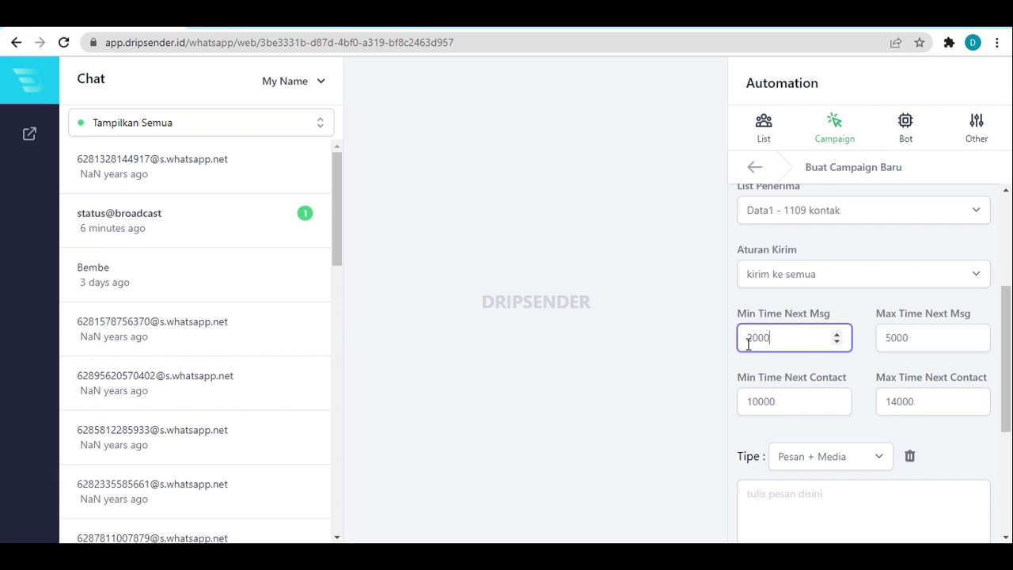
{"action": "double_click", "coordinate": [748, 344]}
{"action": "left_click_drag", "start_coordinate": [804, 406], "coordinate": [741, 403]}
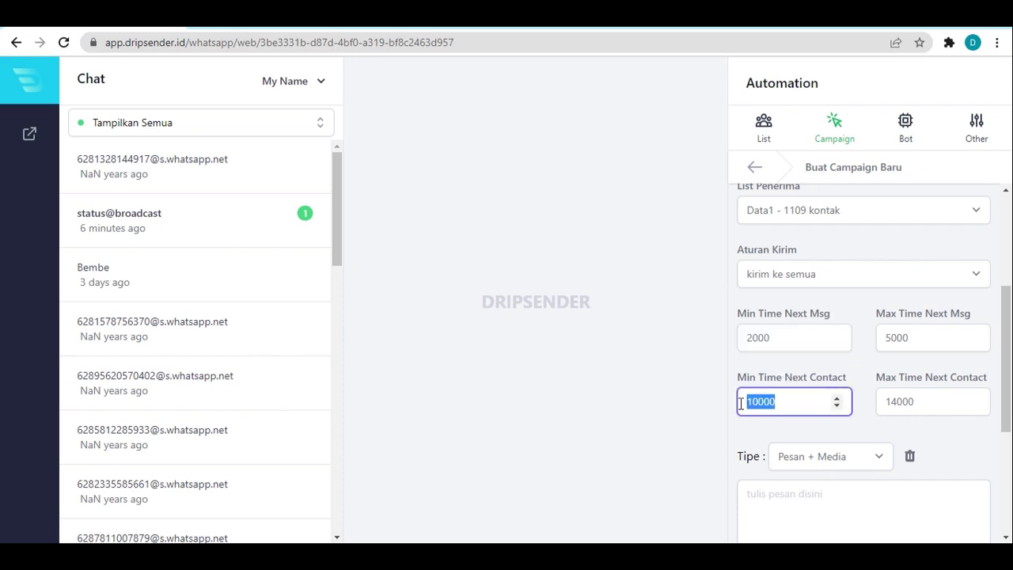
{"action": "left_click", "coordinate": [760, 433]}
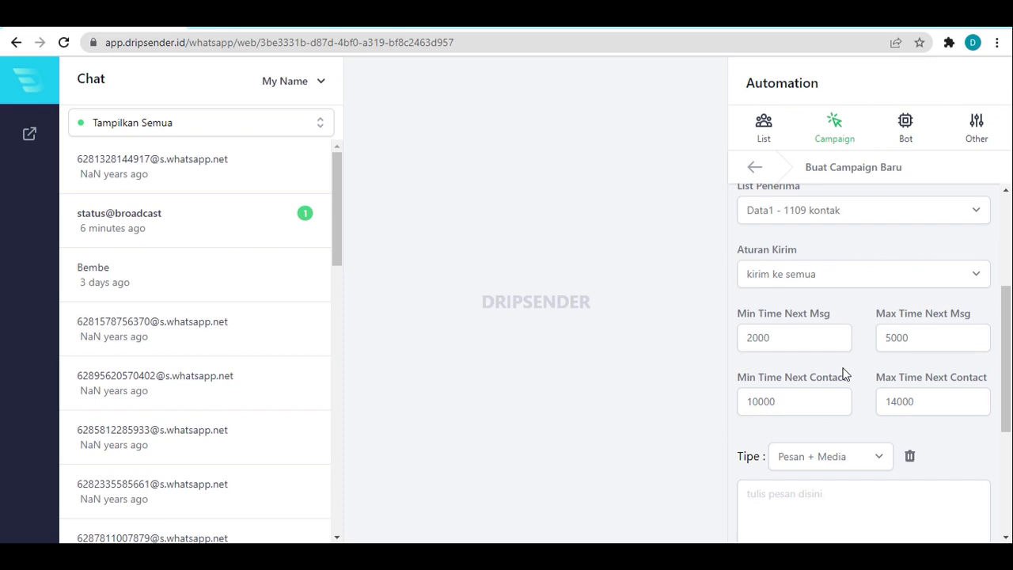
Step: Keep the message type at Pesan + Media and enter the message text "Tulis pesan teks anda di sini..."
{"action": "scroll", "coordinate": [851, 367], "scroll_direction": "down", "scroll_amount": 2}
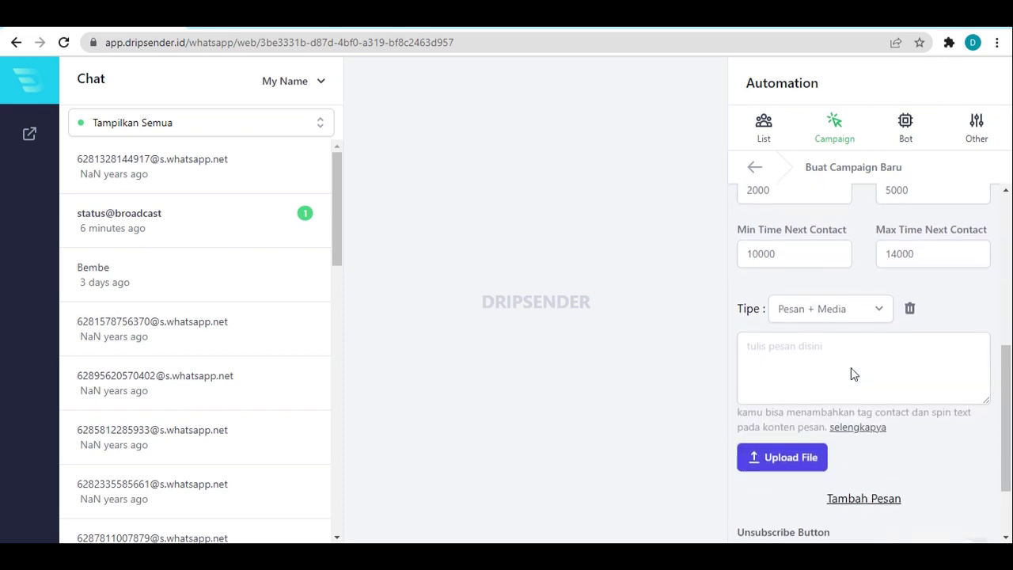
{"action": "scroll", "coordinate": [954, 386], "scroll_direction": "up", "scroll_amount": 1}
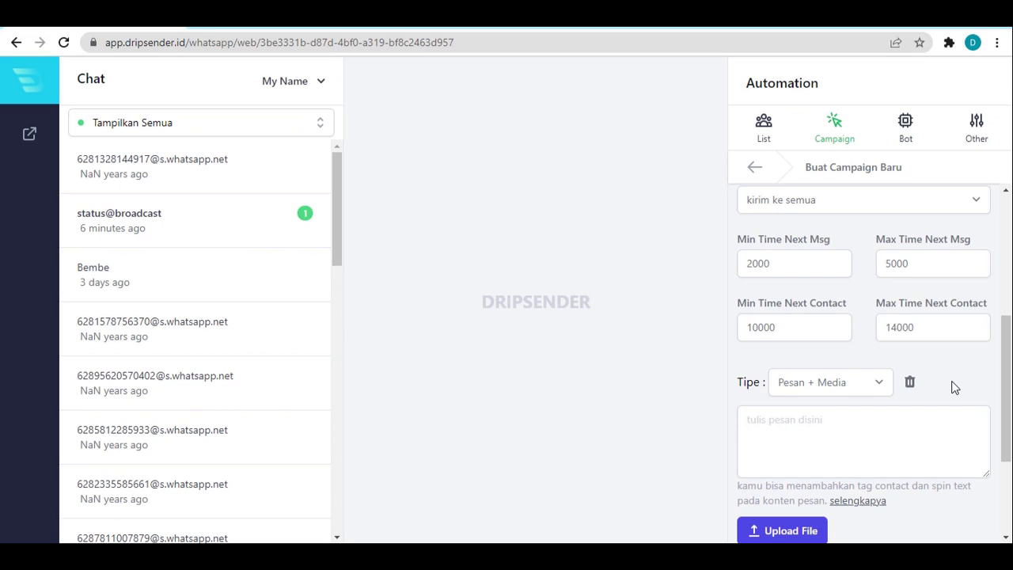
{"action": "left_click", "coordinate": [843, 389]}
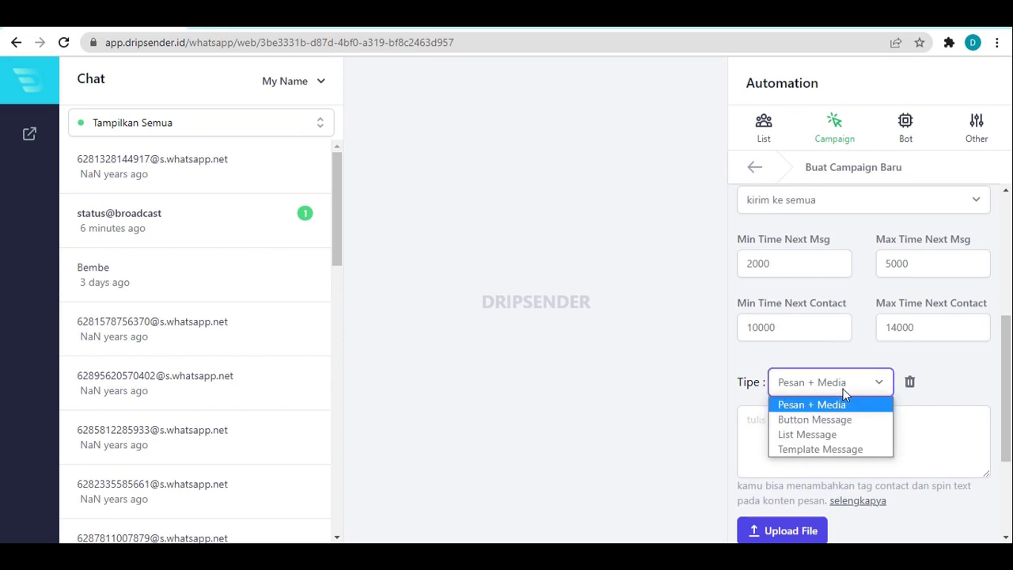
{"action": "left_click", "coordinate": [843, 388]}
{"action": "scroll", "coordinate": [823, 427], "scroll_direction": "down", "scroll_amount": 1}
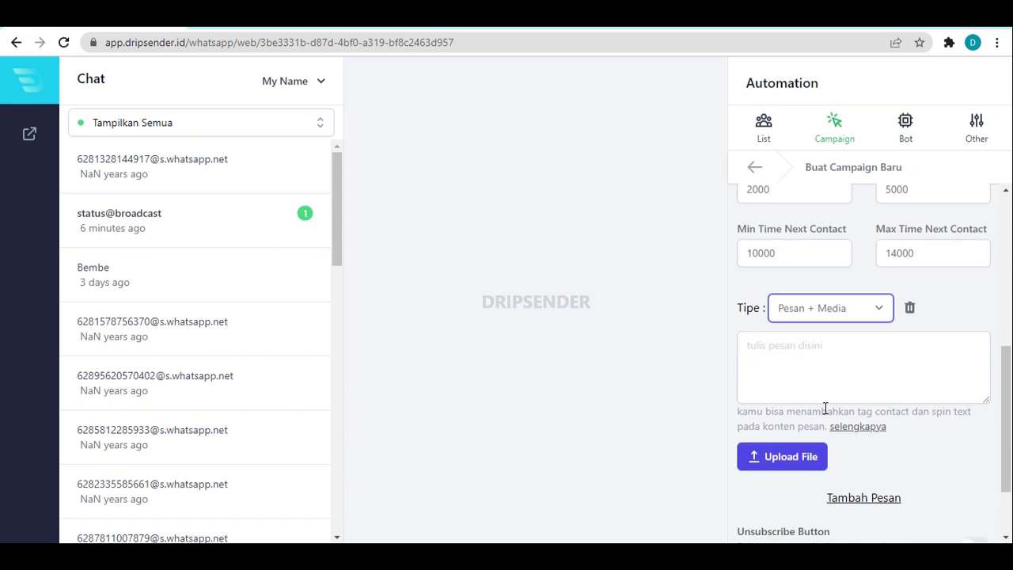
{"action": "left_click", "coordinate": [842, 356]}
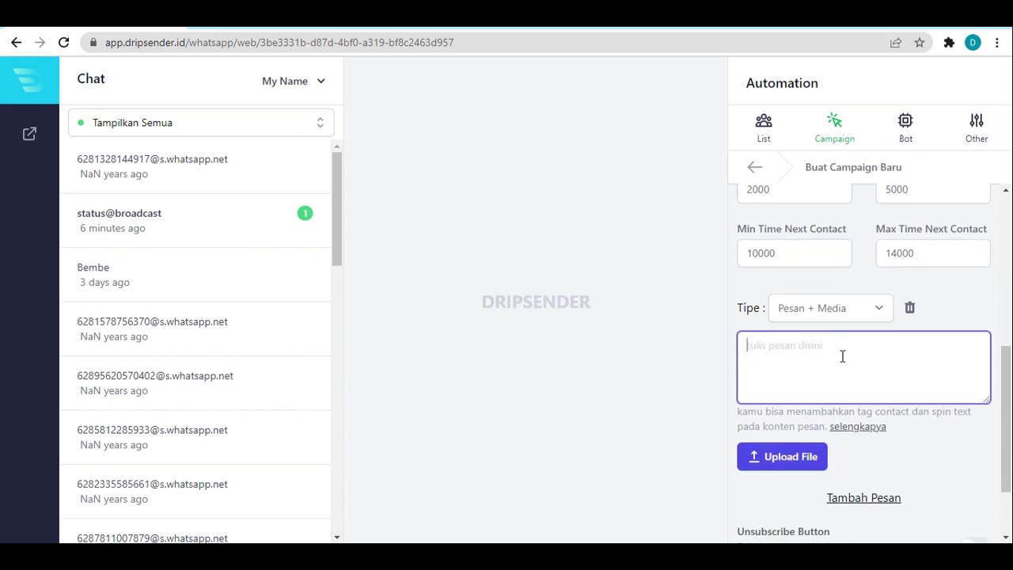
{"action": "right_click", "coordinate": [842, 356]}
{"action": "left_click", "coordinate": [895, 243]}
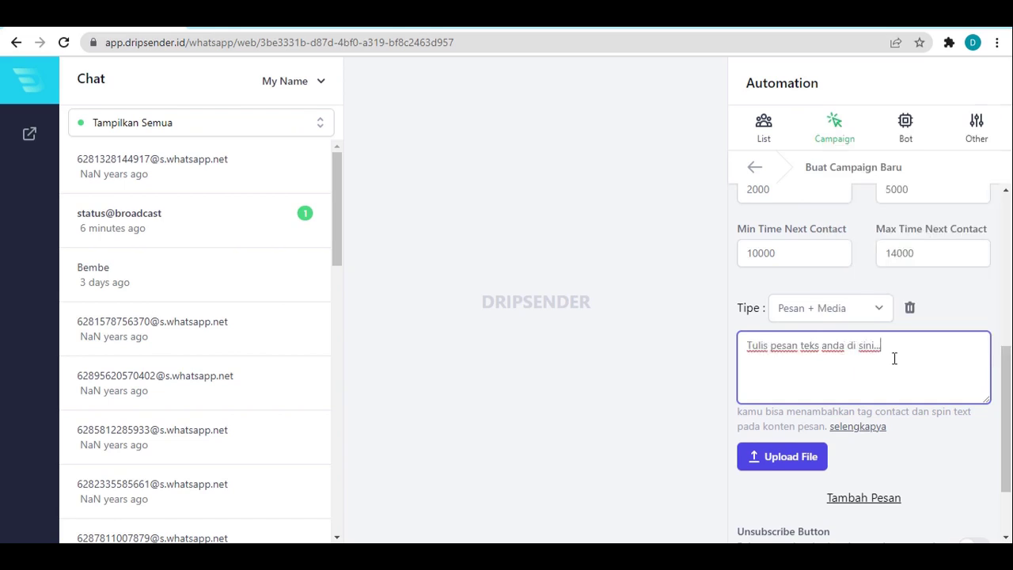
Step: Attach the image file ico (1).png from the DRIPSENDER folder to the campaign message
{"action": "left_click", "coordinate": [801, 467]}
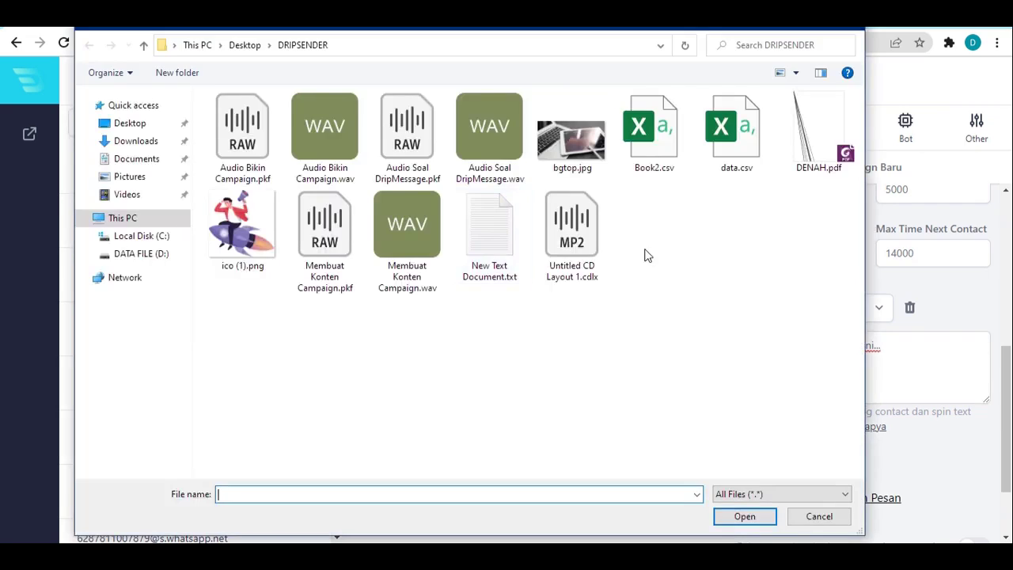
{"action": "double_click", "coordinate": [221, 234]}
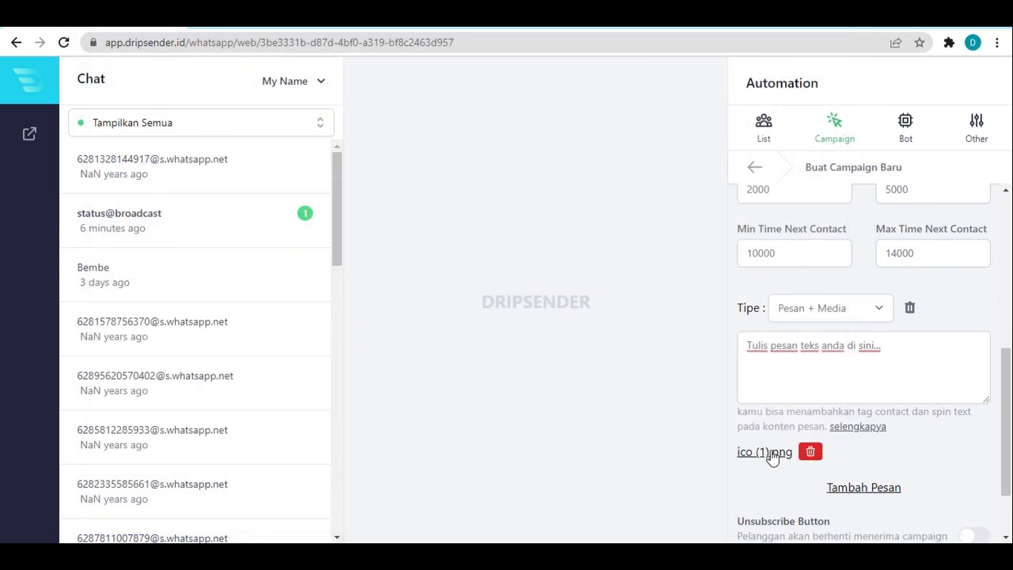
{"action": "scroll", "coordinate": [929, 387], "scroll_direction": "down", "scroll_amount": 1}
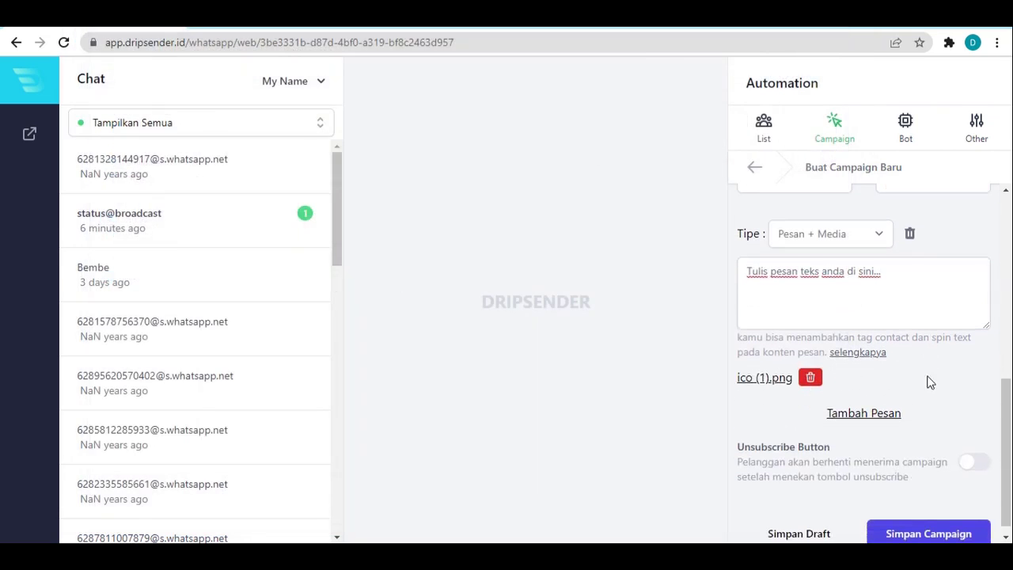
{"action": "left_click_drag", "start_coordinate": [762, 259], "coordinate": [743, 264]}
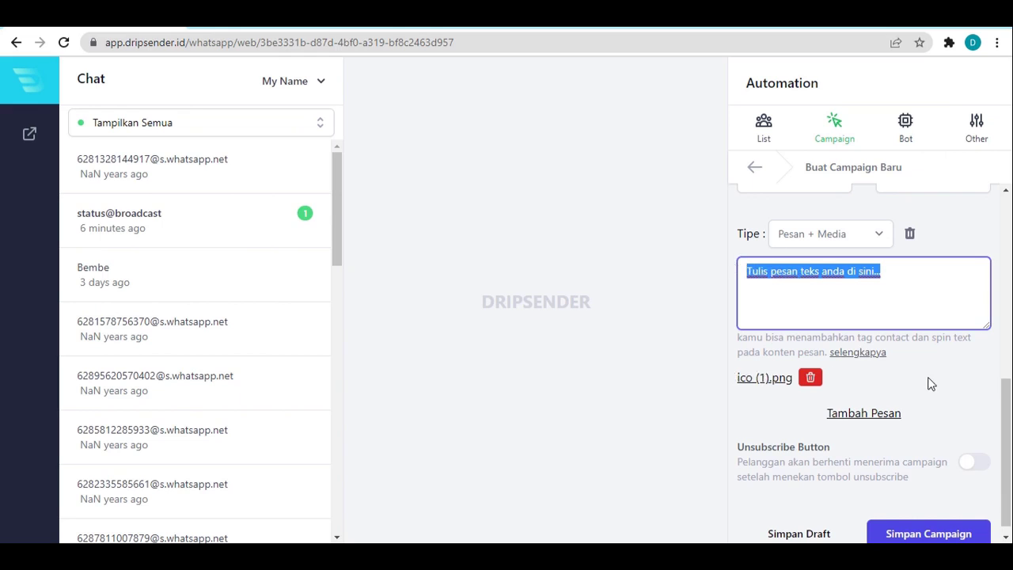
Step: Try adding an extra message block below the first message, and delete the added block
{"action": "scroll", "coordinate": [929, 381], "scroll_direction": "up", "scroll_amount": 1}
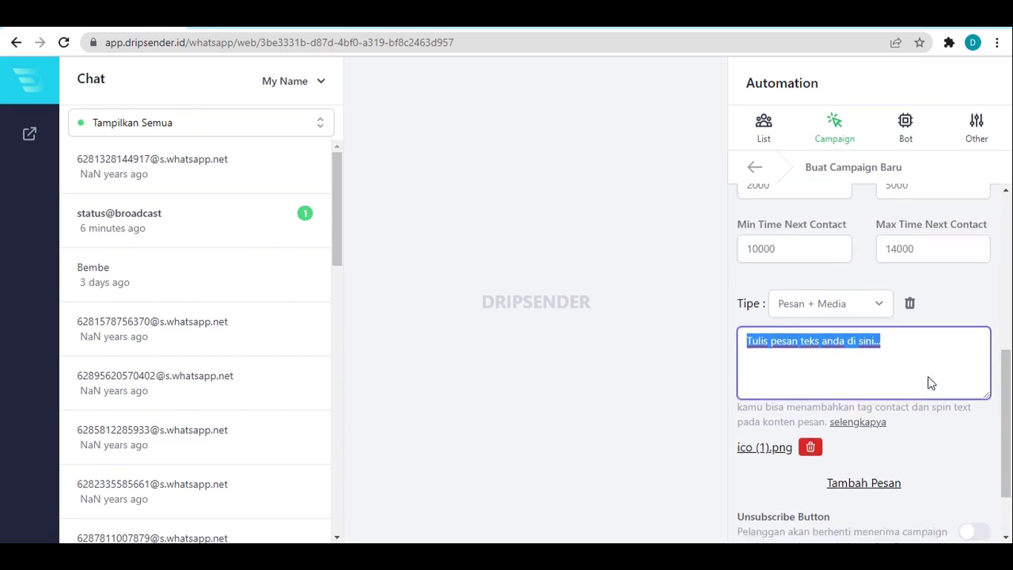
{"action": "scroll", "coordinate": [929, 381], "scroll_direction": "down", "scroll_amount": 1}
{"action": "scroll", "coordinate": [931, 380], "scroll_direction": "up", "scroll_amount": 1}
{"action": "scroll", "coordinate": [873, 384], "scroll_direction": "down", "scroll_amount": 1}
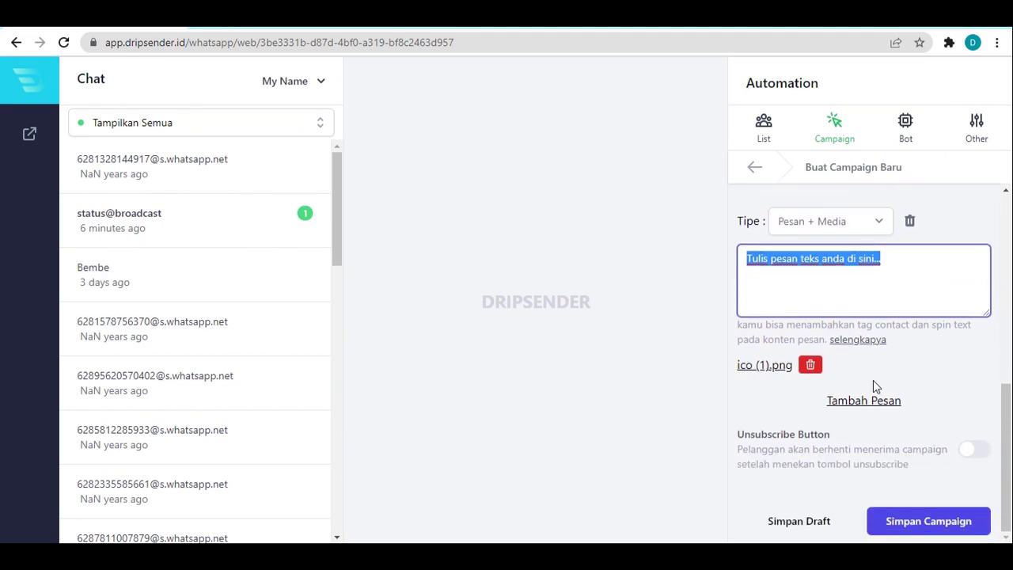
{"action": "left_click", "coordinate": [862, 407]}
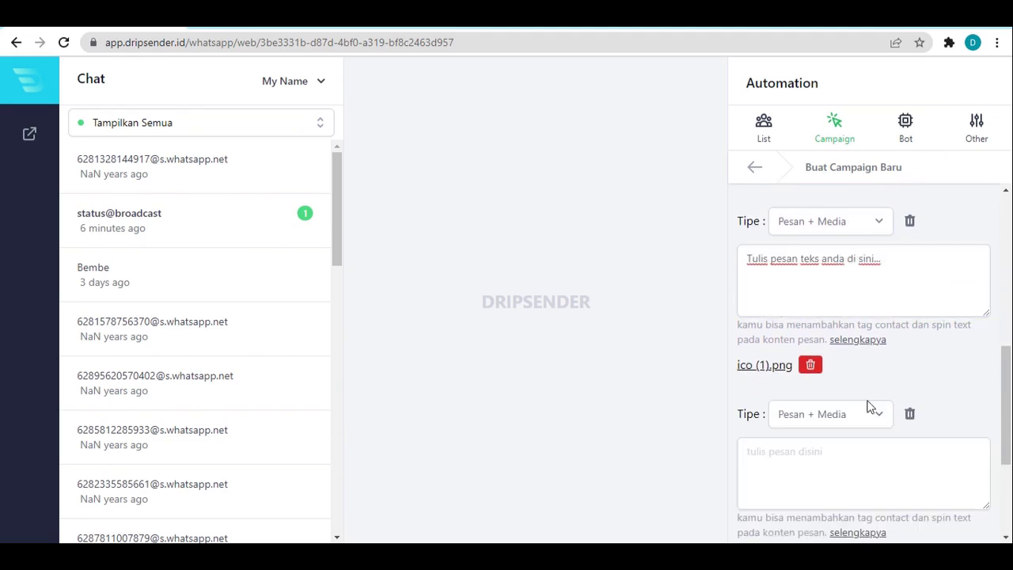
{"action": "left_click", "coordinate": [910, 415]}
{"action": "scroll", "coordinate": [904, 392], "scroll_direction": "up", "scroll_amount": 1}
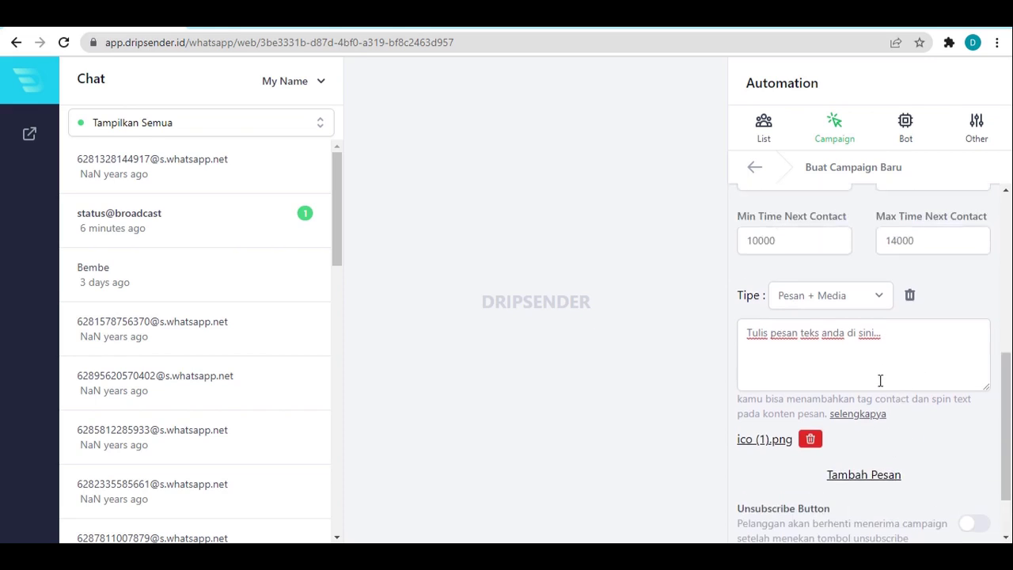
{"action": "scroll", "coordinate": [915, 455], "scroll_direction": "down", "scroll_amount": 1}
{"action": "left_click", "coordinate": [880, 402]}
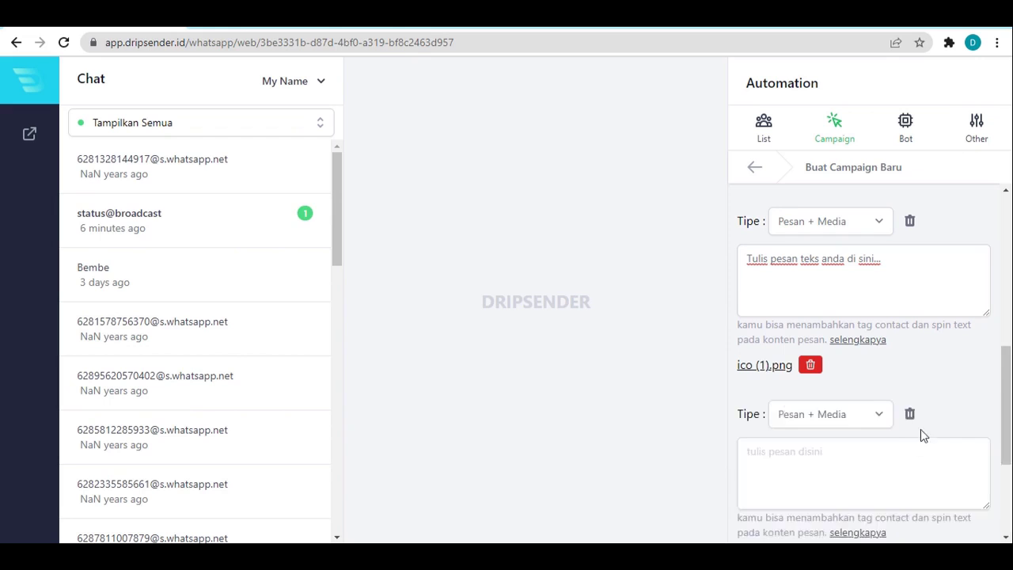
{"action": "left_click", "coordinate": [910, 414]}
Step: Change the campaign message's type to Button Message and review its text and button fields
{"action": "scroll", "coordinate": [906, 375], "scroll_direction": "up", "scroll_amount": 3}
{"action": "scroll", "coordinate": [920, 416], "scroll_direction": "down", "scroll_amount": 1}
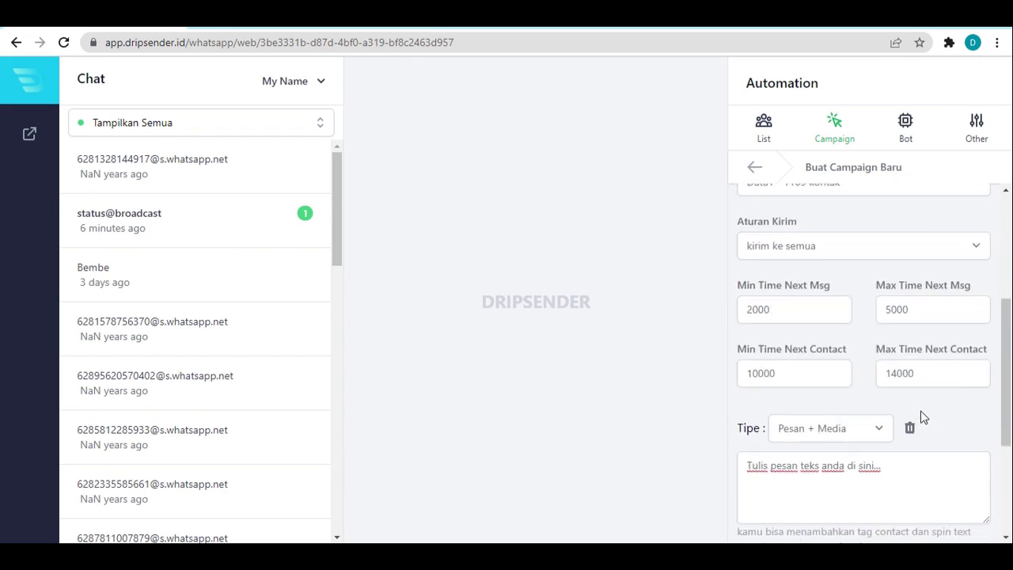
{"action": "left_click", "coordinate": [872, 378]}
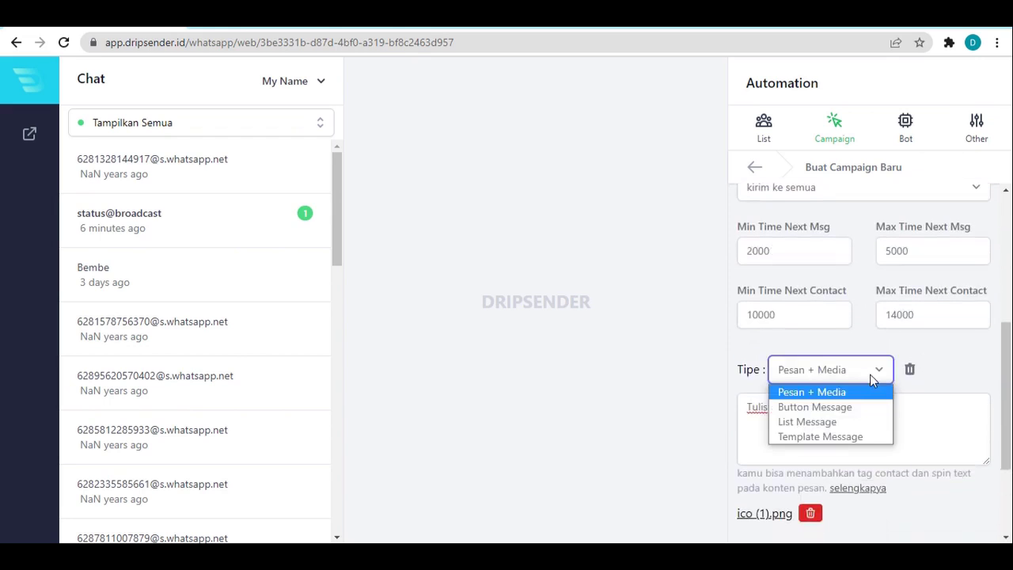
{"action": "left_click", "coordinate": [847, 406]}
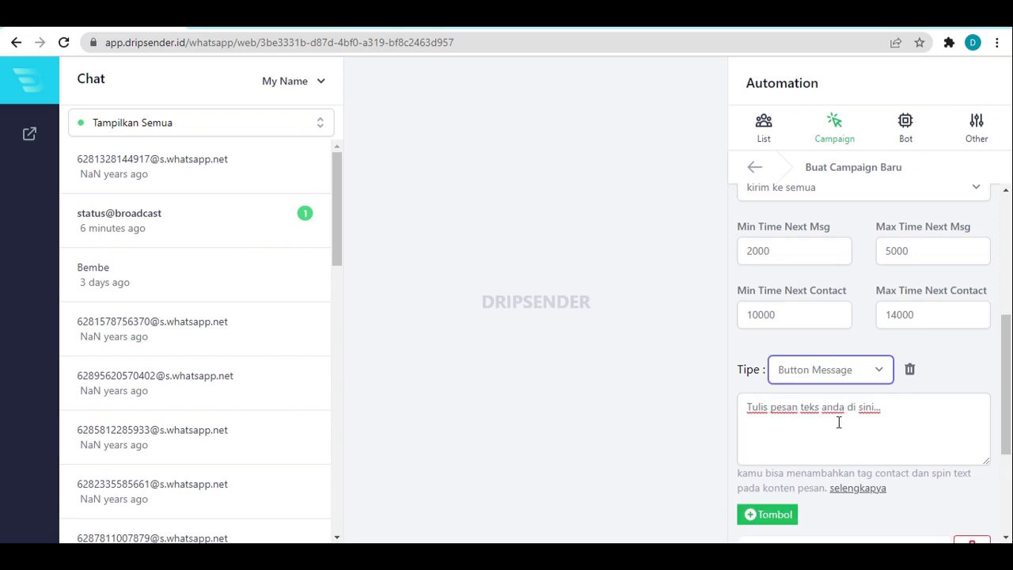
{"action": "scroll", "coordinate": [840, 418], "scroll_direction": "down", "scroll_amount": 1}
{"action": "left_click_drag", "start_coordinate": [917, 355], "coordinate": [826, 344]}
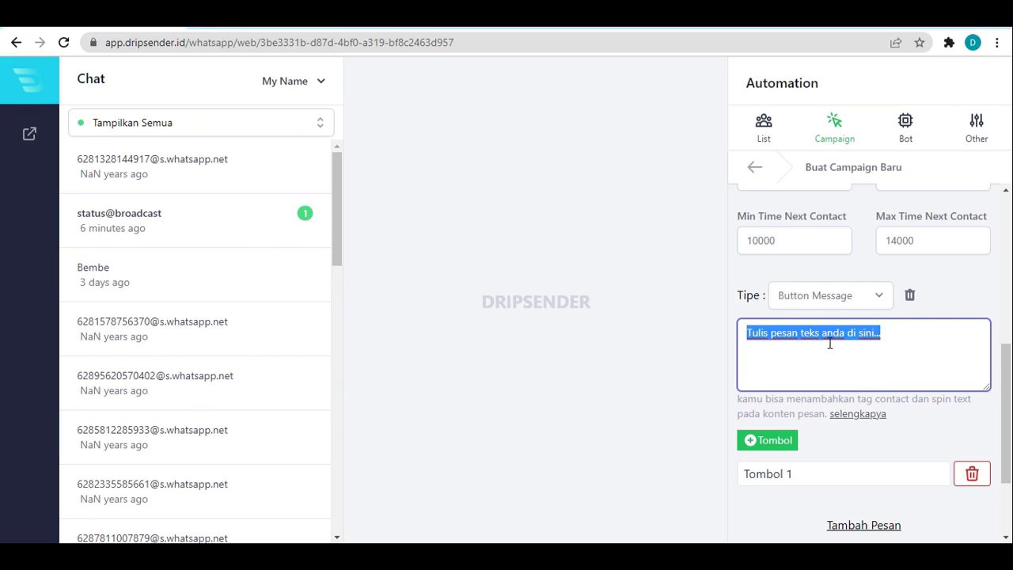
{"action": "scroll", "coordinate": [827, 343], "scroll_direction": "down", "scroll_amount": 2}
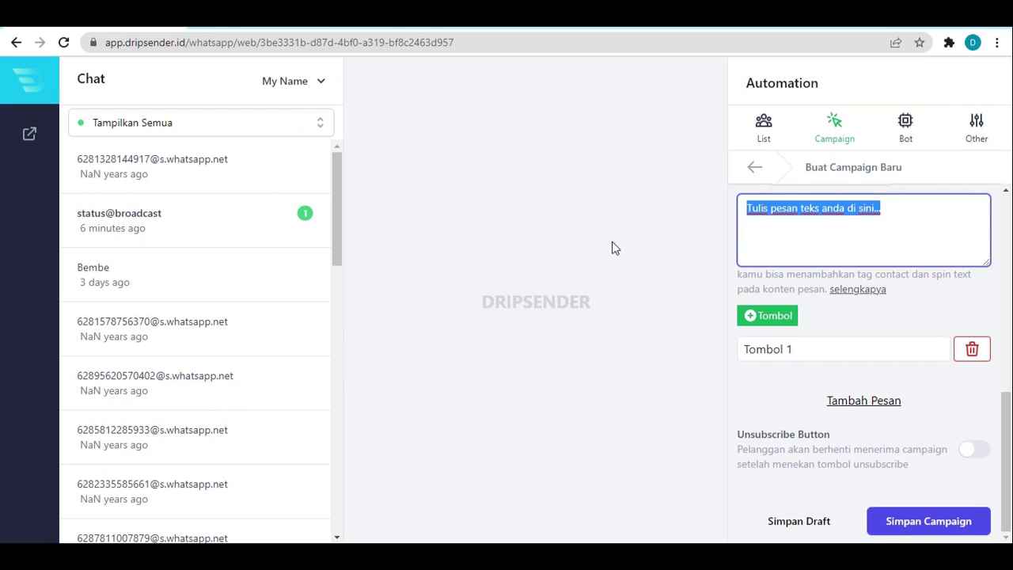
{"action": "left_click", "coordinate": [380, 106]}
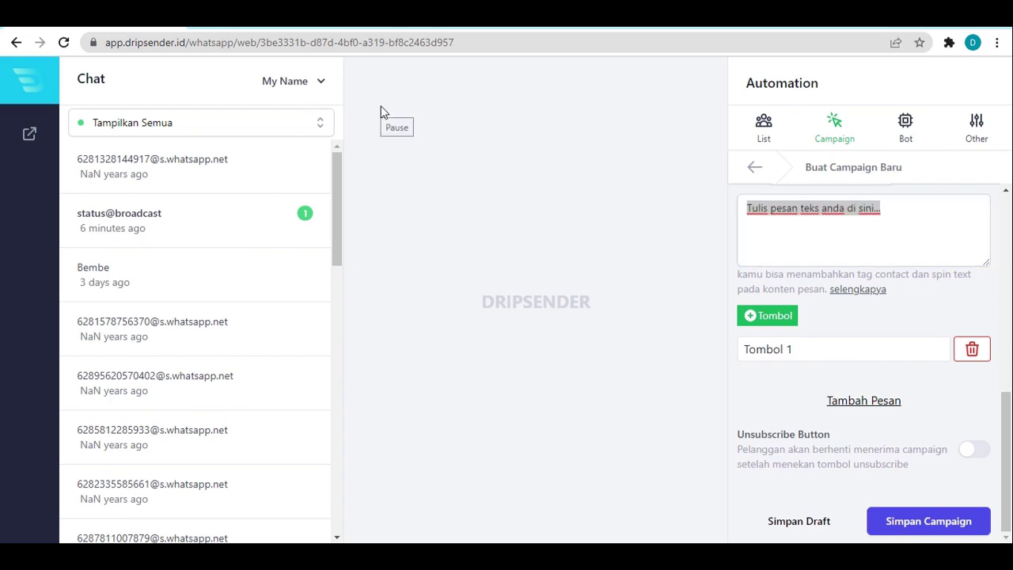
Step: Try adding a second button below "Tombol 1" in the Button Message, and delete the added button
{"action": "left_click", "coordinate": [837, 349]}
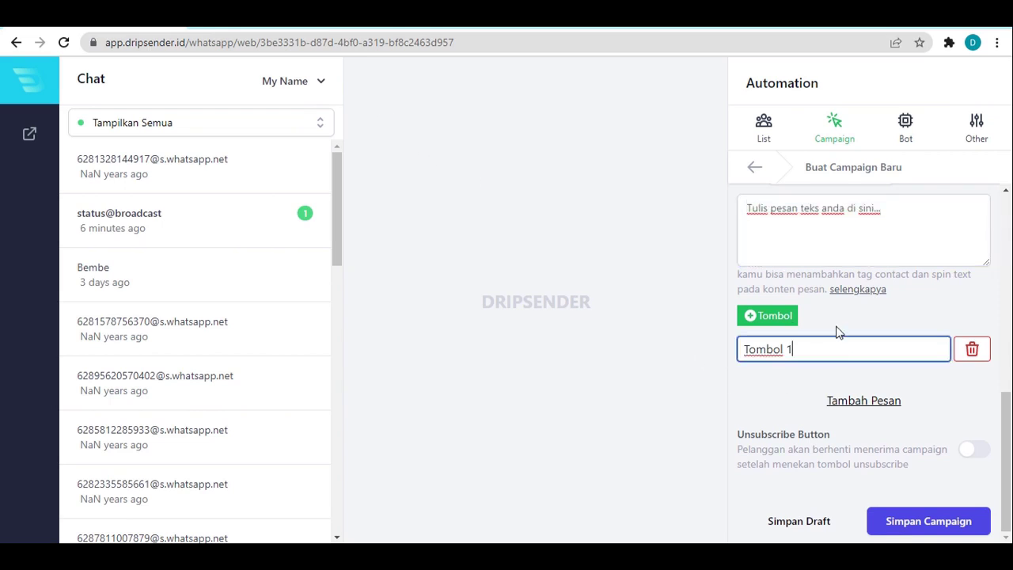
{"action": "left_click", "coordinate": [782, 325]}
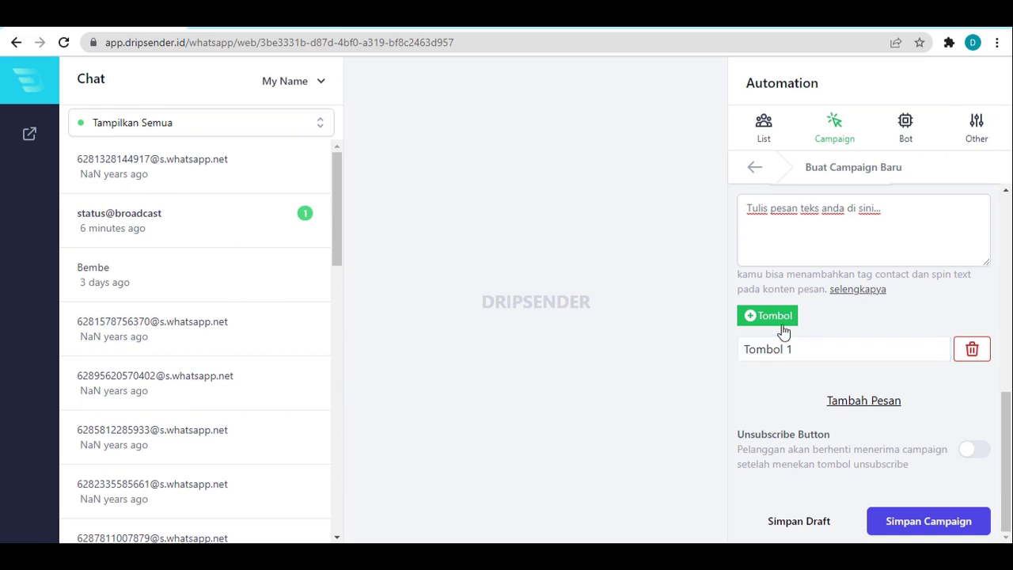
{"action": "left_click", "coordinate": [814, 378]}
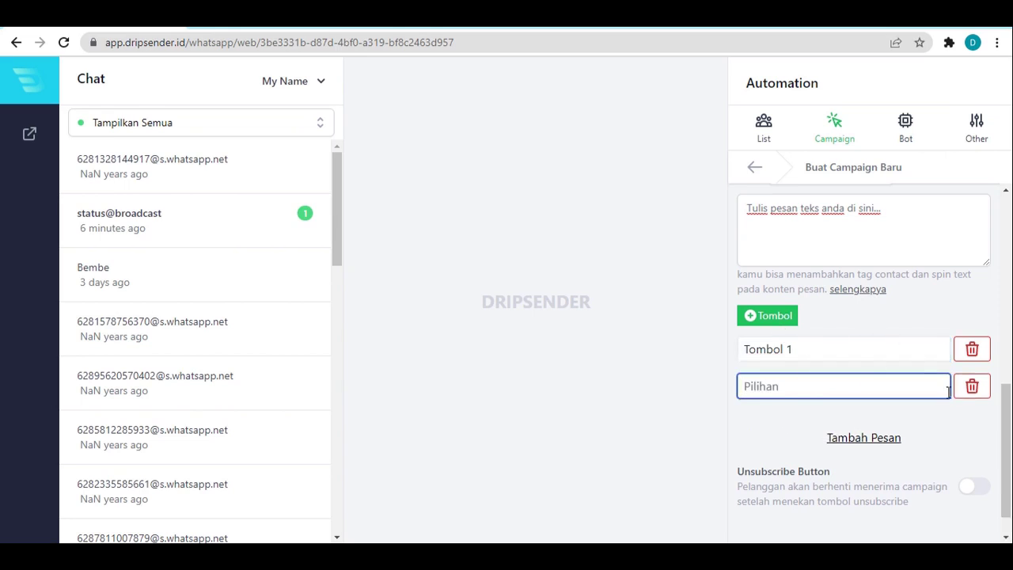
{"action": "left_click", "coordinate": [972, 387]}
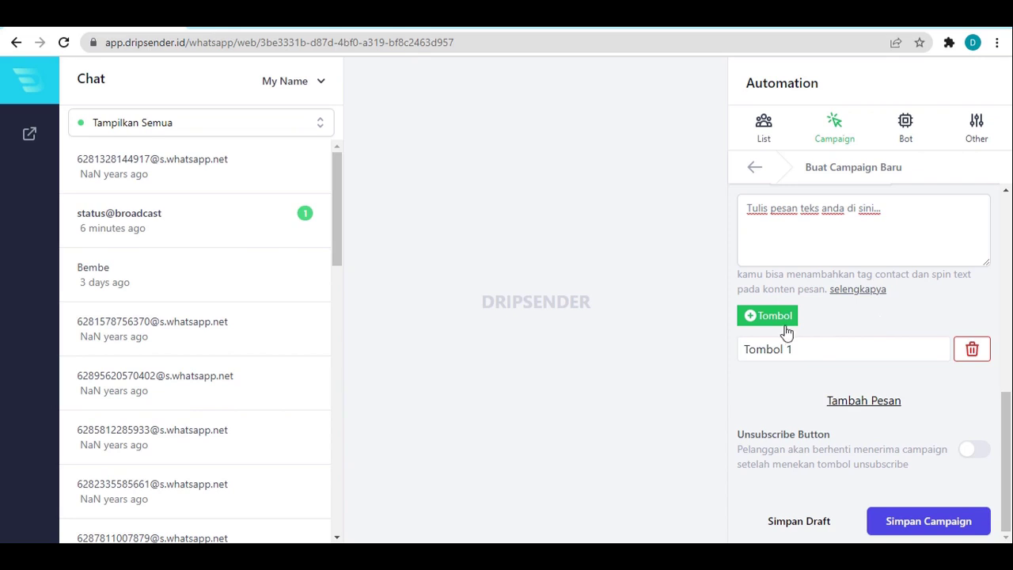
{"action": "left_click_drag", "start_coordinate": [818, 350], "coordinate": [726, 350]}
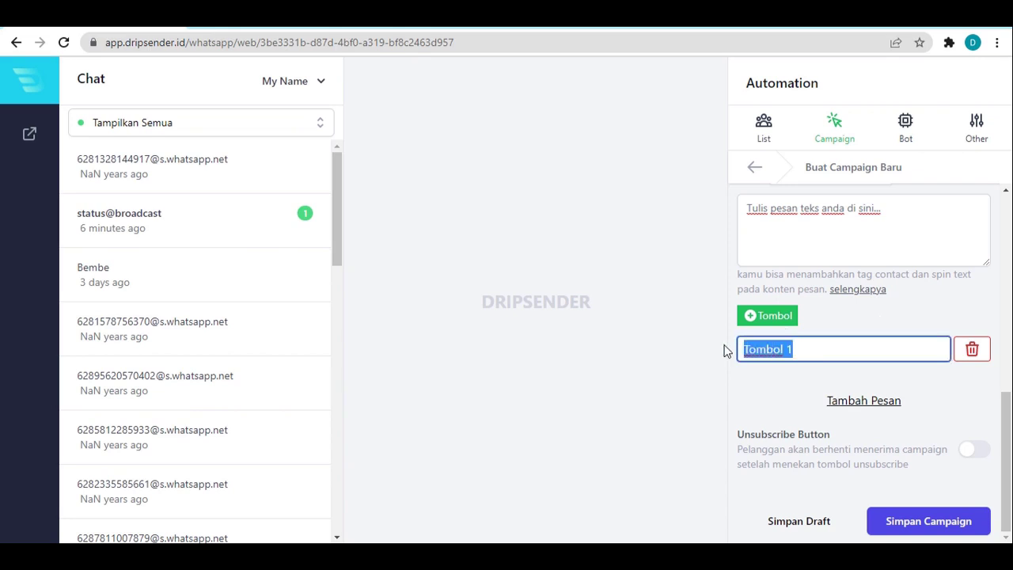
{"action": "left_click", "coordinate": [847, 320]}
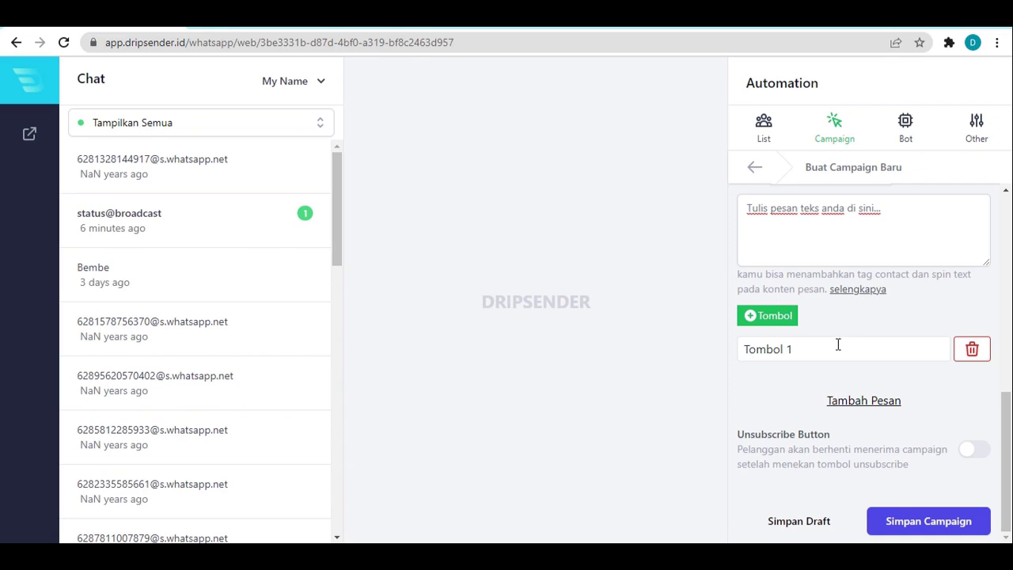
{"action": "left_click", "coordinate": [838, 346]}
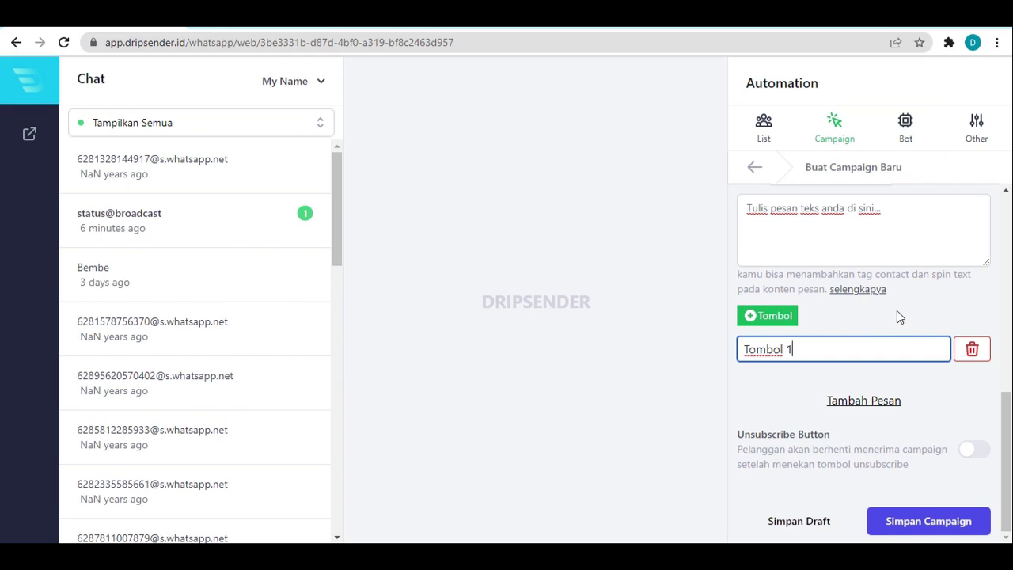
Step: Change the campaign message's type to List Message and review its message text
{"action": "scroll", "coordinate": [896, 308], "scroll_direction": "up", "scroll_amount": 2}
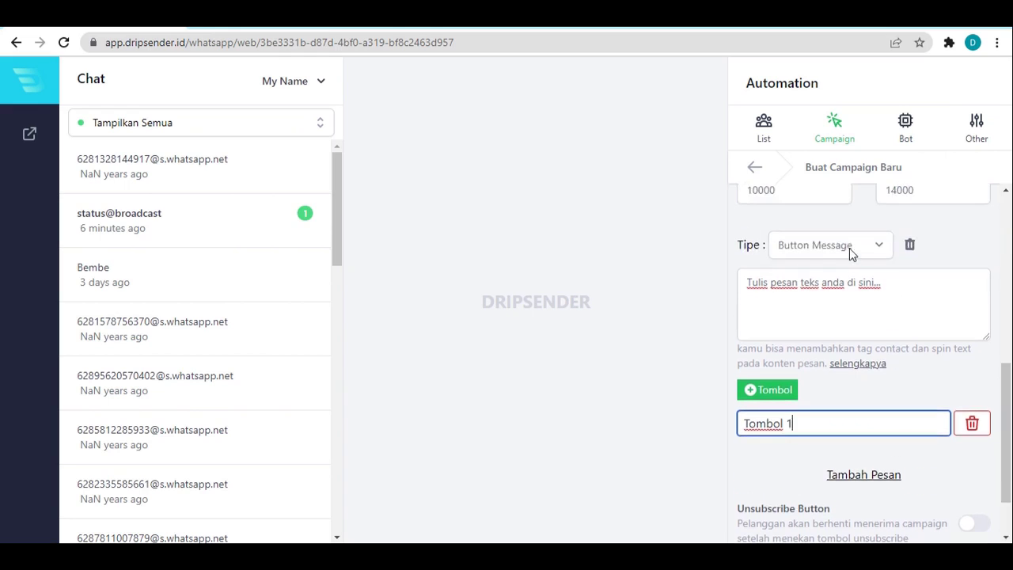
{"action": "left_click", "coordinate": [815, 252]}
{"action": "left_click", "coordinate": [833, 297]}
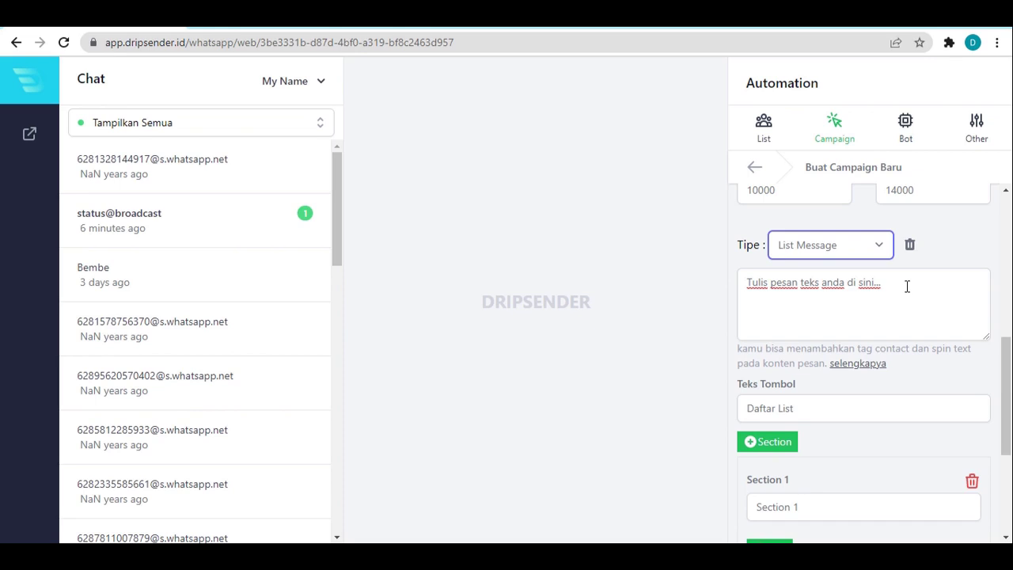
{"action": "left_click_drag", "start_coordinate": [918, 282], "coordinate": [746, 272]}
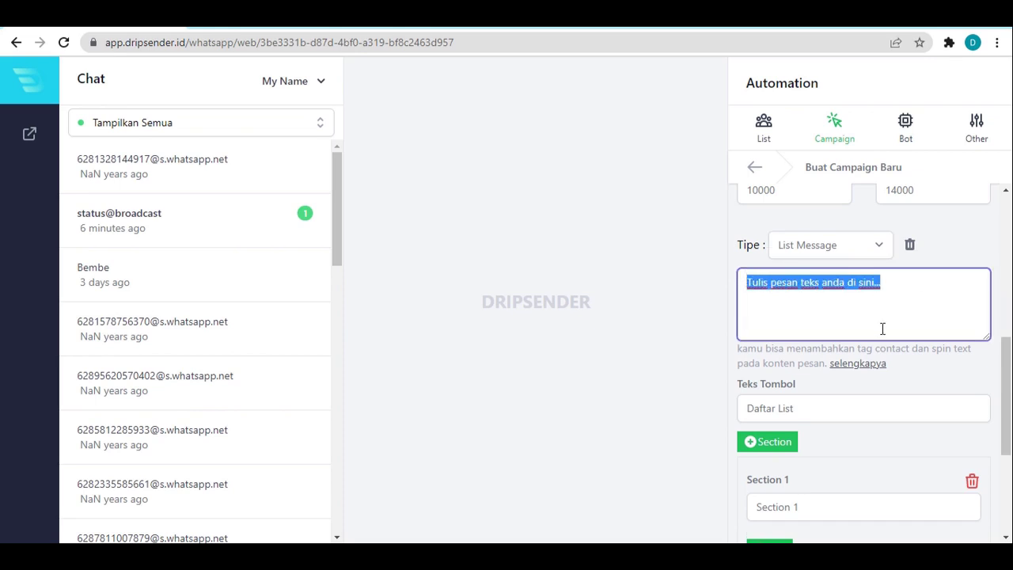
Step: Set the title of the list message's Section 1 to "Daftar Herbal"
{"action": "scroll", "coordinate": [883, 328], "scroll_direction": "down", "scroll_amount": 1}
{"action": "scroll", "coordinate": [856, 371], "scroll_direction": "down", "scroll_amount": 1}
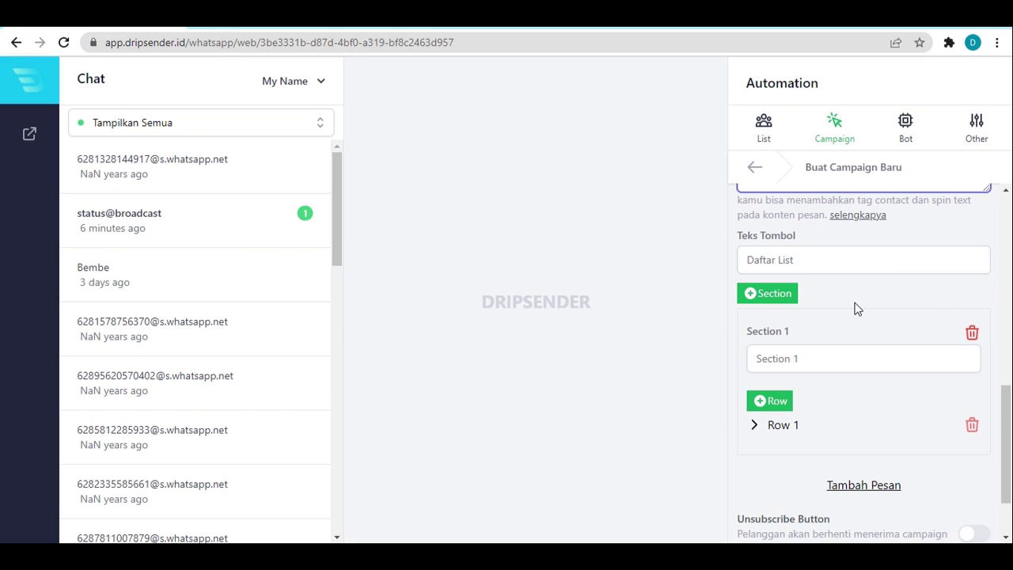
{"action": "scroll", "coordinate": [855, 309], "scroll_direction": "down", "scroll_amount": 1}
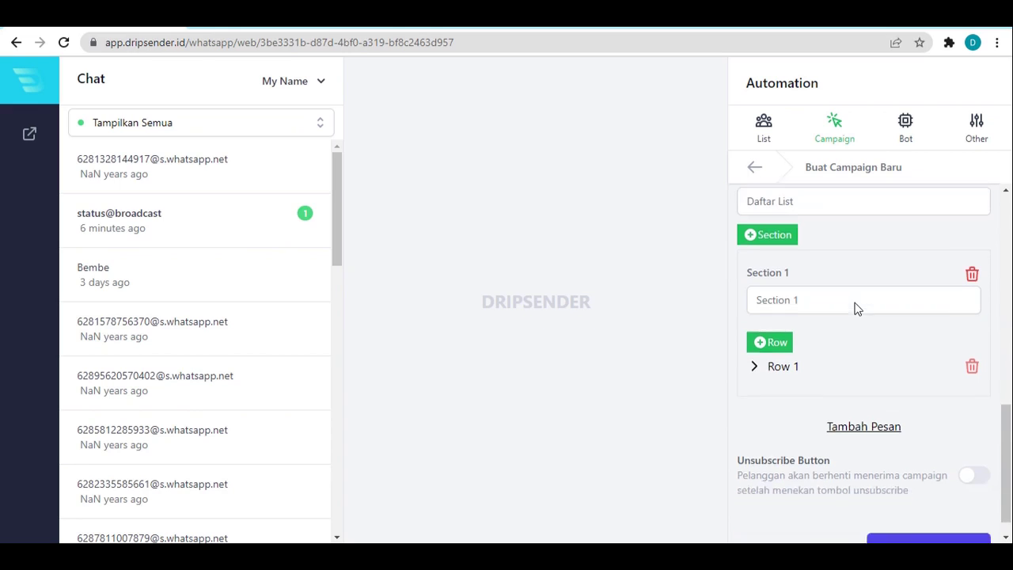
{"action": "left_click_drag", "start_coordinate": [832, 277], "coordinate": [710, 272]}
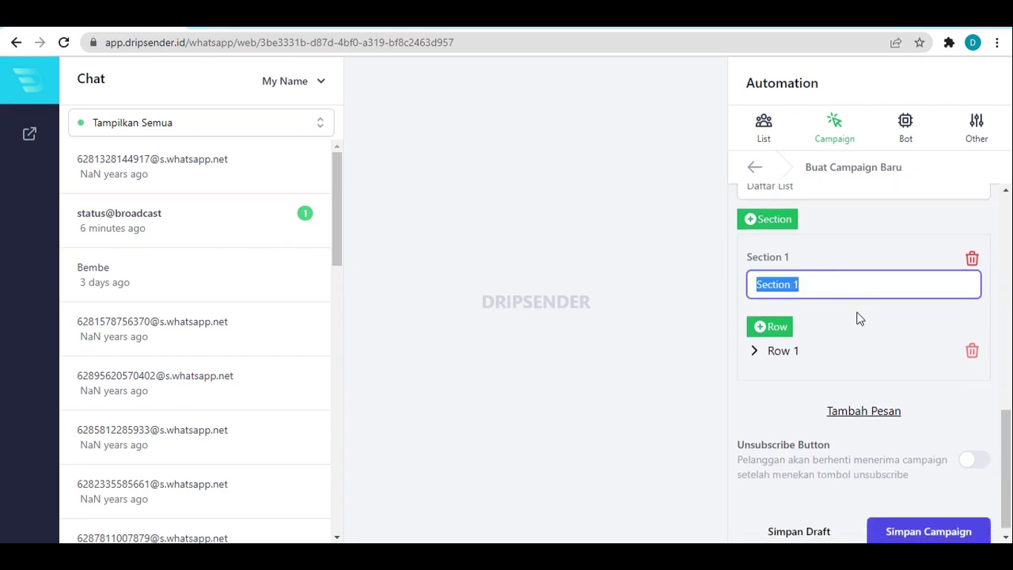
{"action": "type", "text": "Da"}
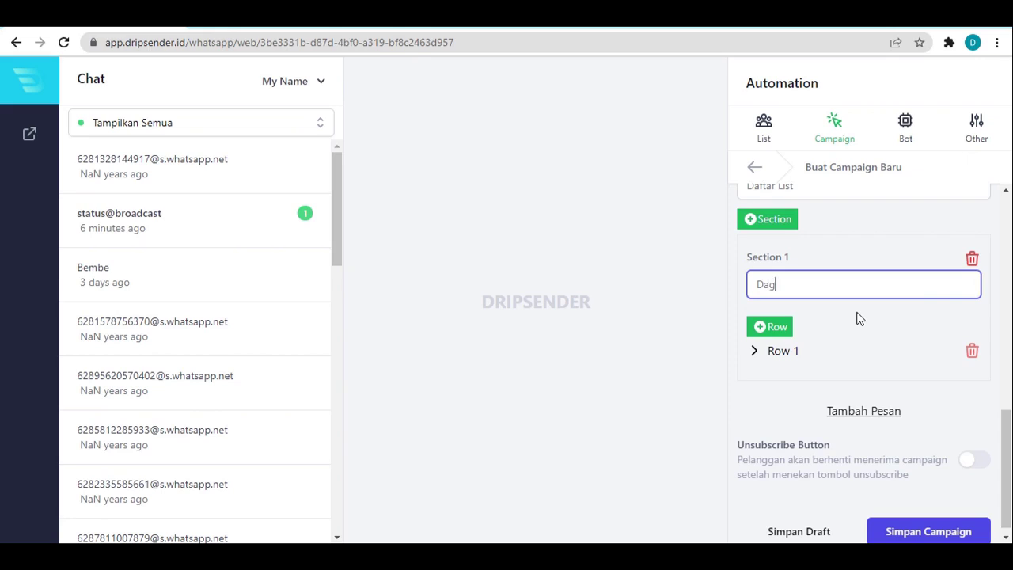
{"action": "type", "text": "ftar He"}
{"action": "type", "text": "rnal"}
{"action": "key", "text": "BackSpace"}
{"action": "key", "text": "BackSpace"}
{"action": "key", "text": "BackSpace"}
{"action": "type", "text": "bal"}
Step: Set the title of the first row in the Daftar Herbal section to "Madu Alami", and collapse the row
{"action": "left_click", "coordinate": [786, 353]}
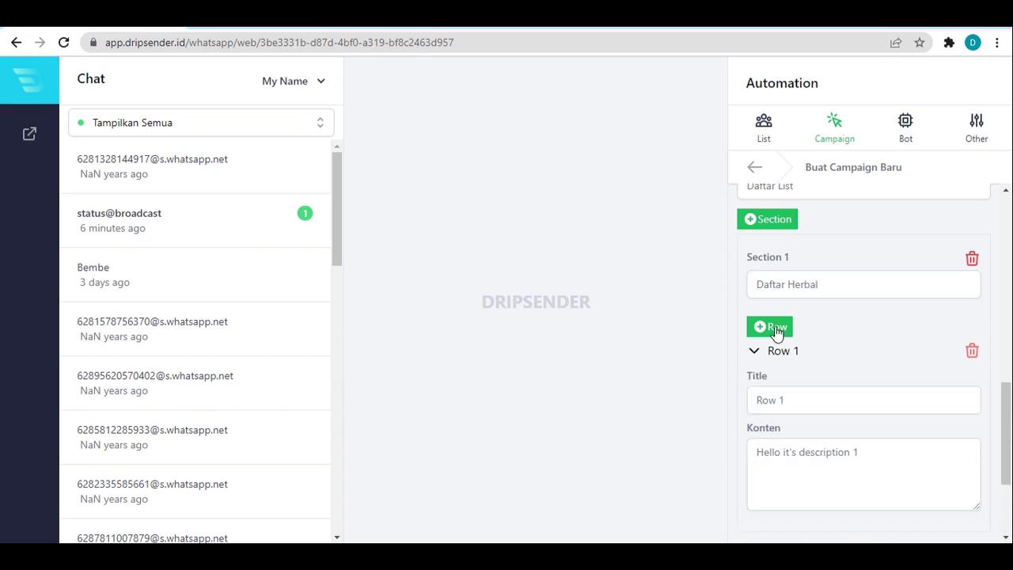
{"action": "triple_click", "coordinate": [802, 397]}
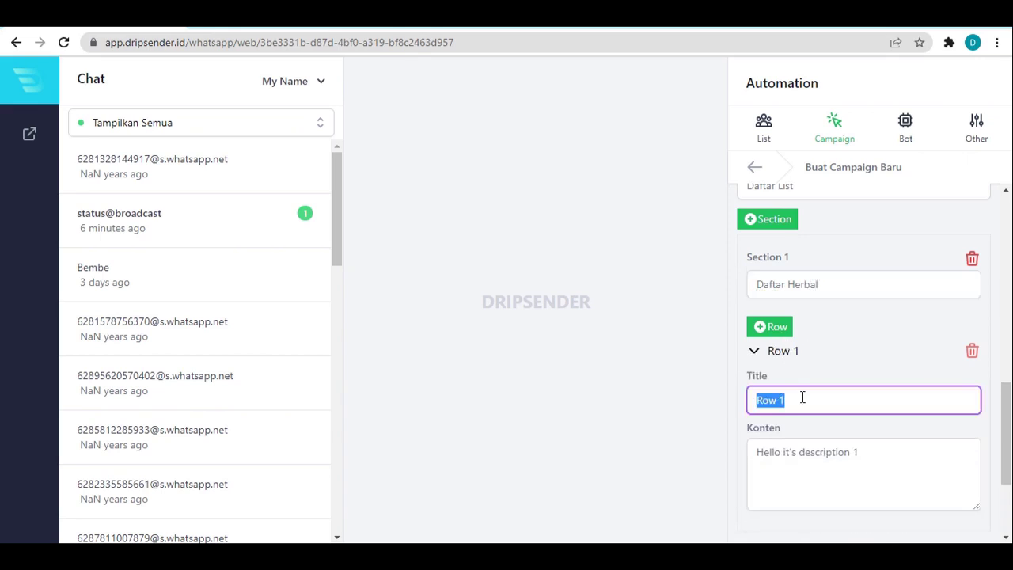
{"action": "type", "text": "Madu "}
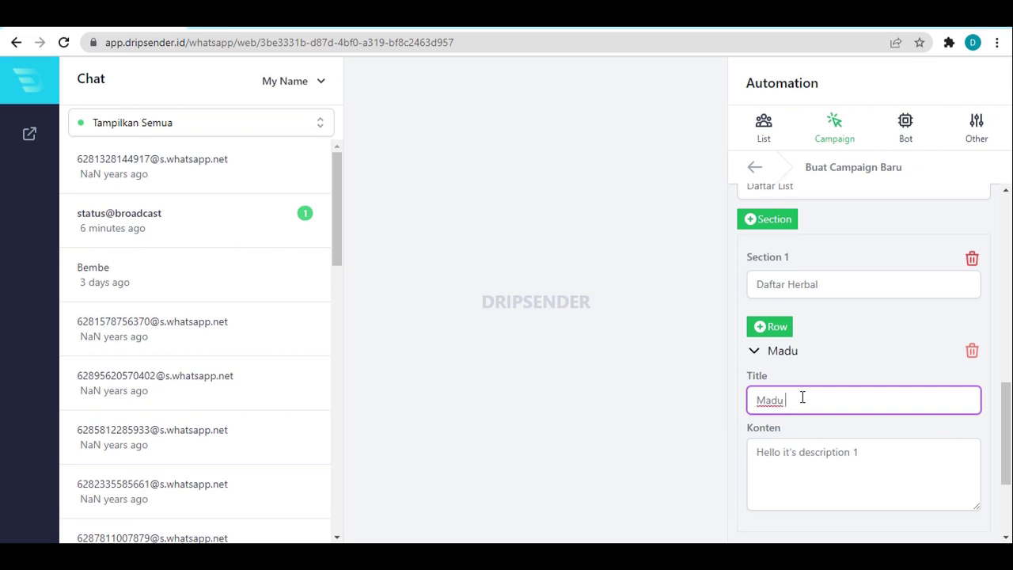
{"action": "type", "text": "Alami"}
{"action": "left_click_drag", "start_coordinate": [889, 472], "coordinate": [748, 477]}
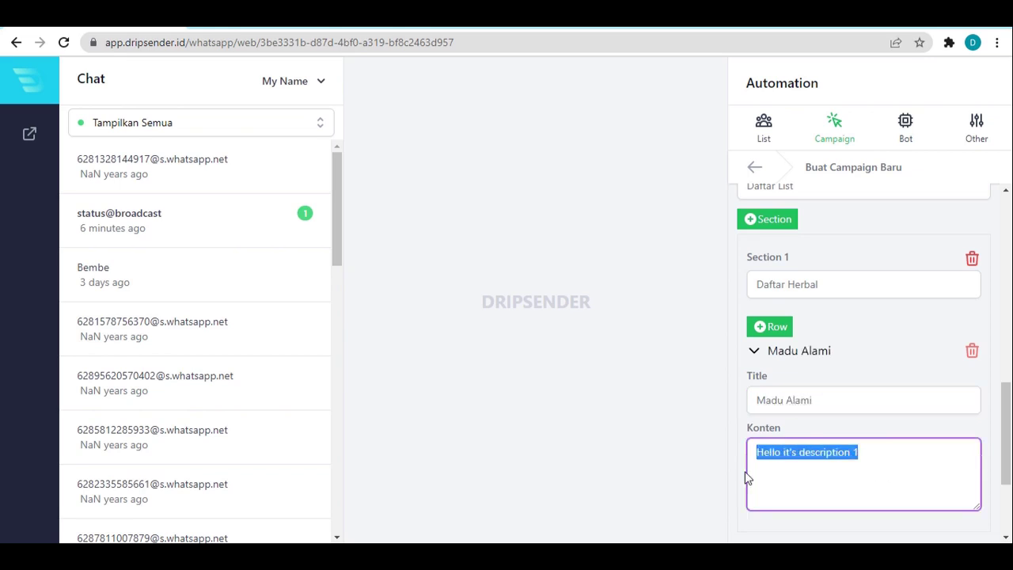
{"action": "left_click", "coordinate": [757, 353]}
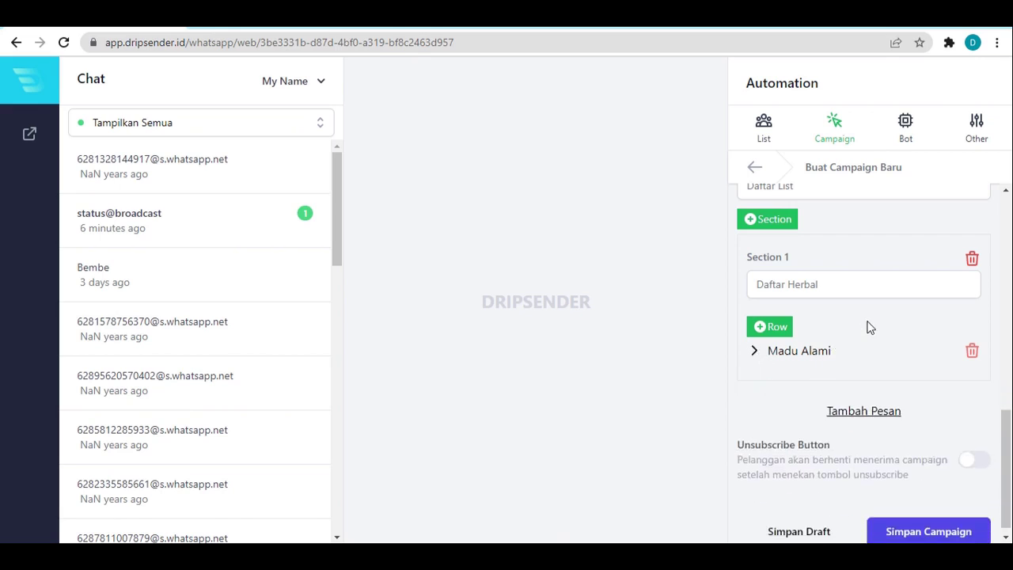
Step: Add a second row to the Daftar Herbal section, title it "Jamu Herbal", and collapse it
{"action": "left_click", "coordinate": [777, 327]}
{"action": "left_click", "coordinate": [802, 382]}
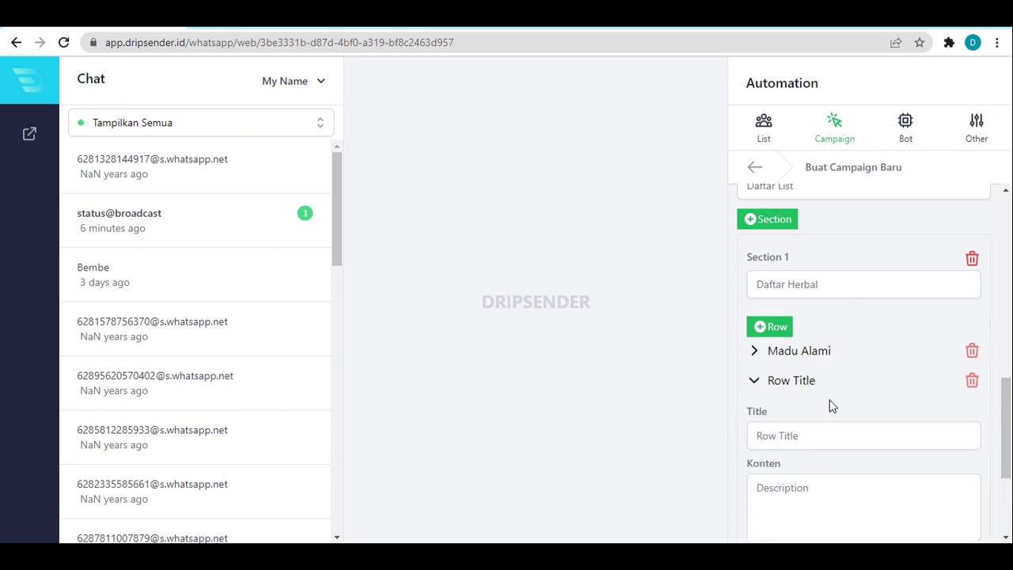
{"action": "left_click", "coordinate": [843, 441]}
{"action": "left_click_drag", "start_coordinate": [844, 441], "coordinate": [727, 447]}
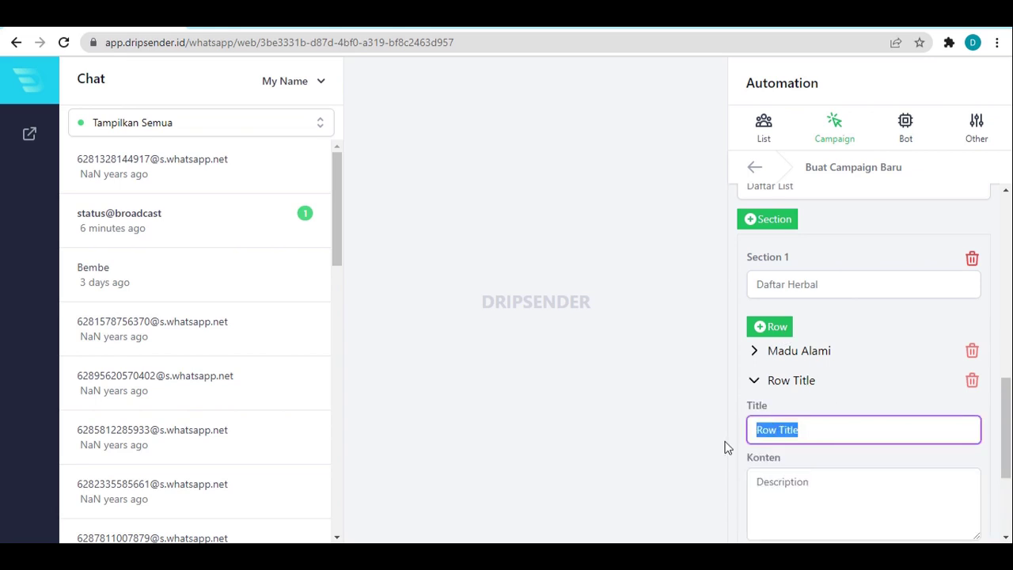
{"action": "type", "text": "Jamu "}
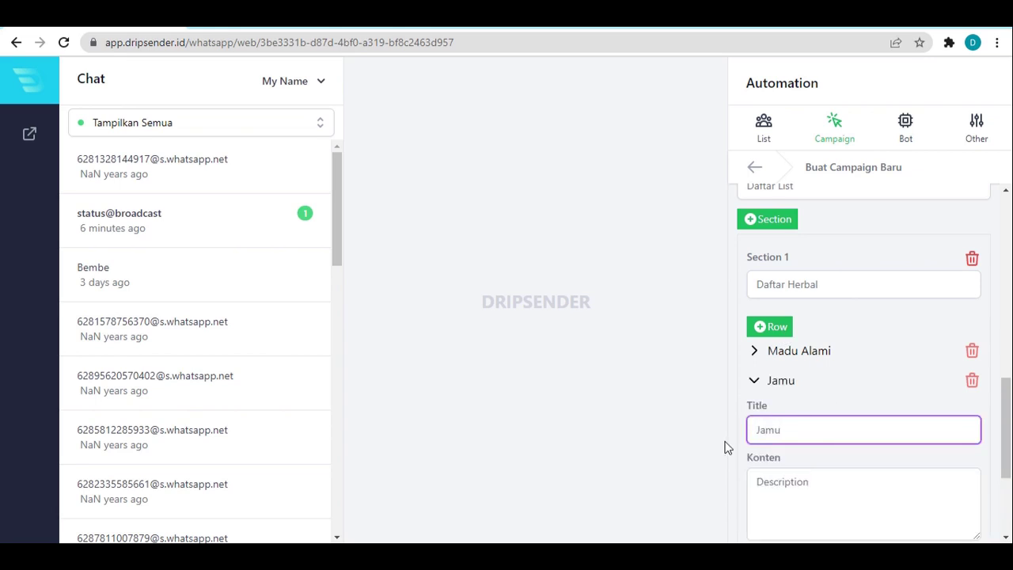
{"action": "type", "text": "Herbal"}
{"action": "left_click_drag", "start_coordinate": [846, 496], "coordinate": [762, 483]}
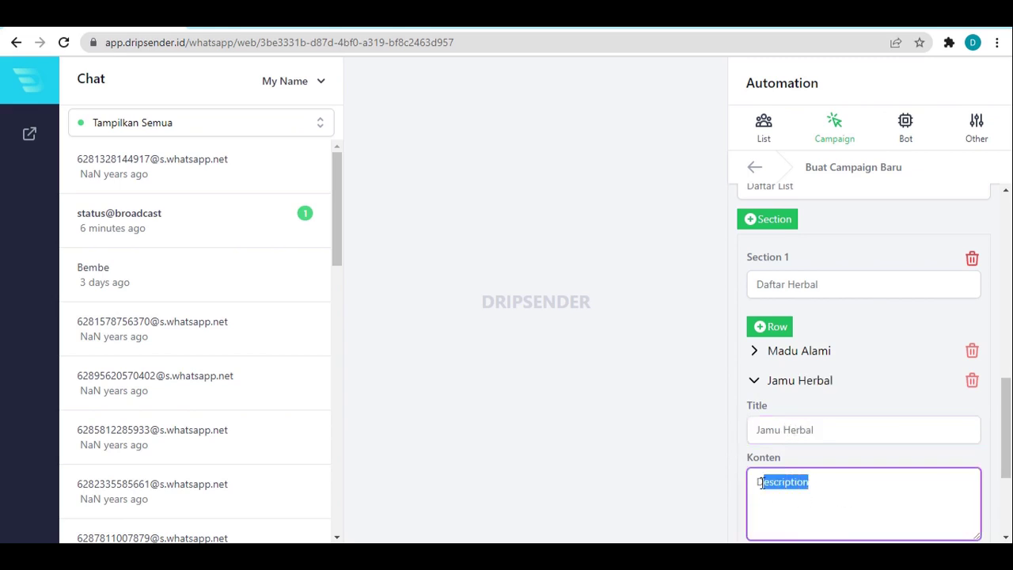
{"action": "left_click", "coordinate": [754, 385]}
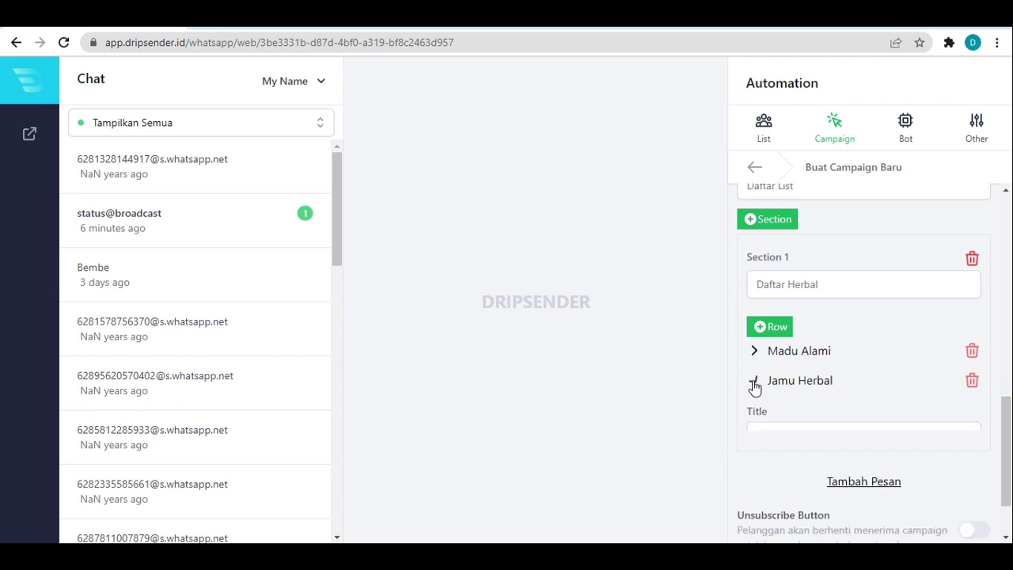
Step: Add a third row to the Daftar Herbal section, title it "Propolish", and collapse it
{"action": "left_click", "coordinate": [780, 327]}
{"action": "left_click", "coordinate": [802, 417]}
{"action": "left_click_drag", "start_coordinate": [831, 462], "coordinate": [739, 464]}
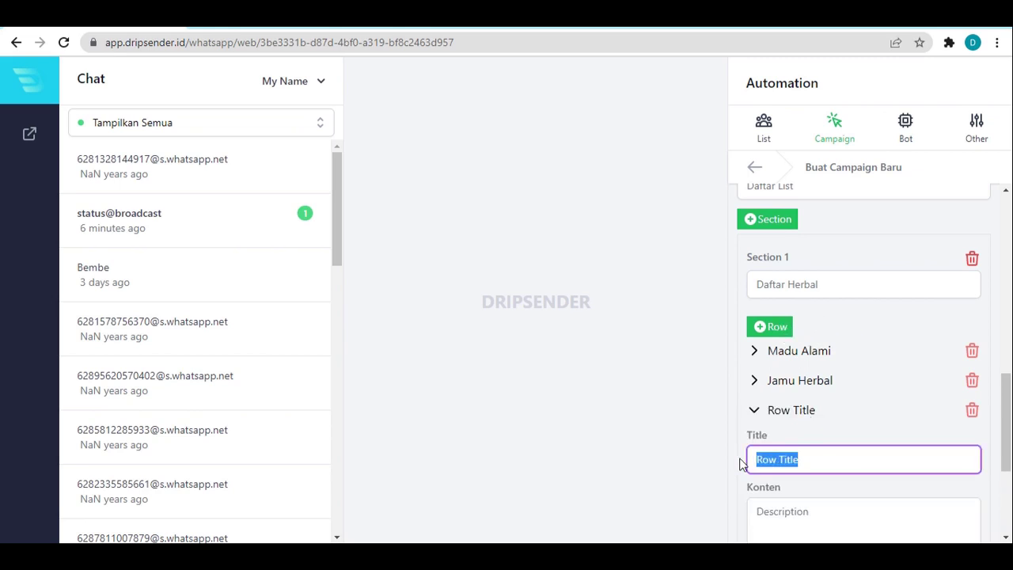
{"action": "type", "text": "Pro"}
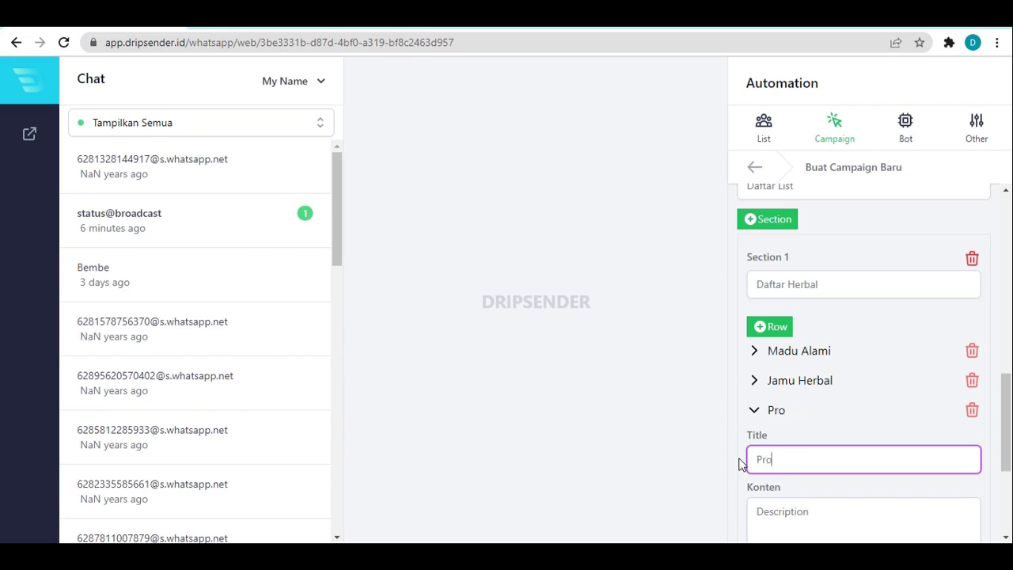
{"action": "type", "text": "polish"}
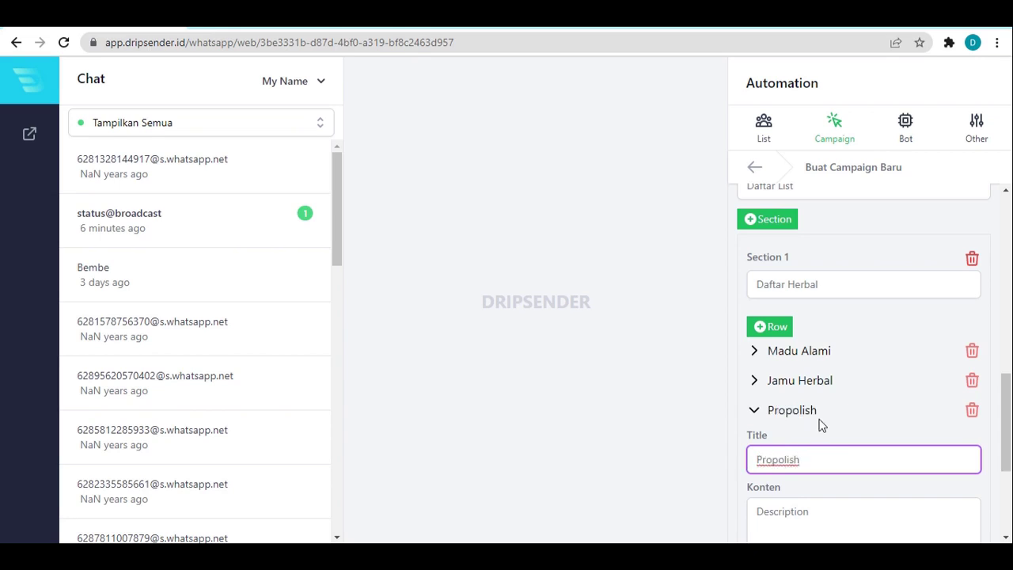
{"action": "scroll", "coordinate": [812, 462], "scroll_direction": "down", "scroll_amount": 2}
{"action": "left_click", "coordinate": [787, 364]}
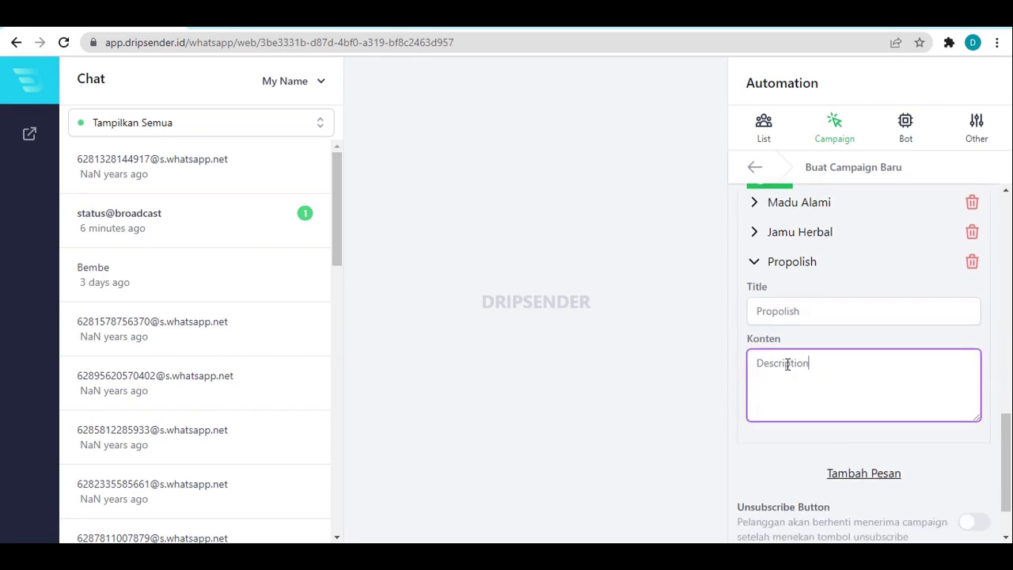
{"action": "double_click", "coordinate": [787, 364]}
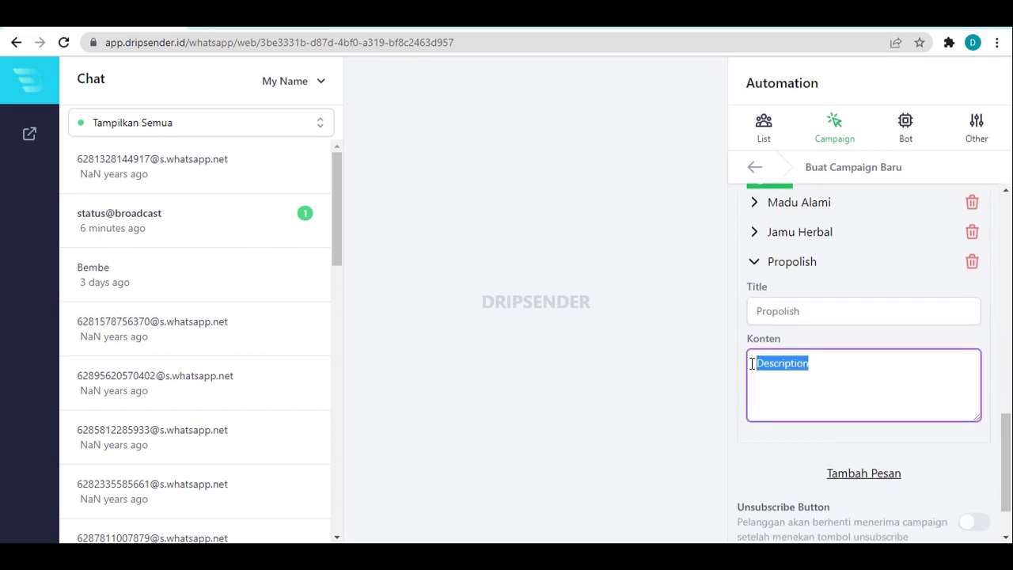
{"action": "left_click", "coordinate": [830, 398]}
{"action": "left_click", "coordinate": [790, 269]}
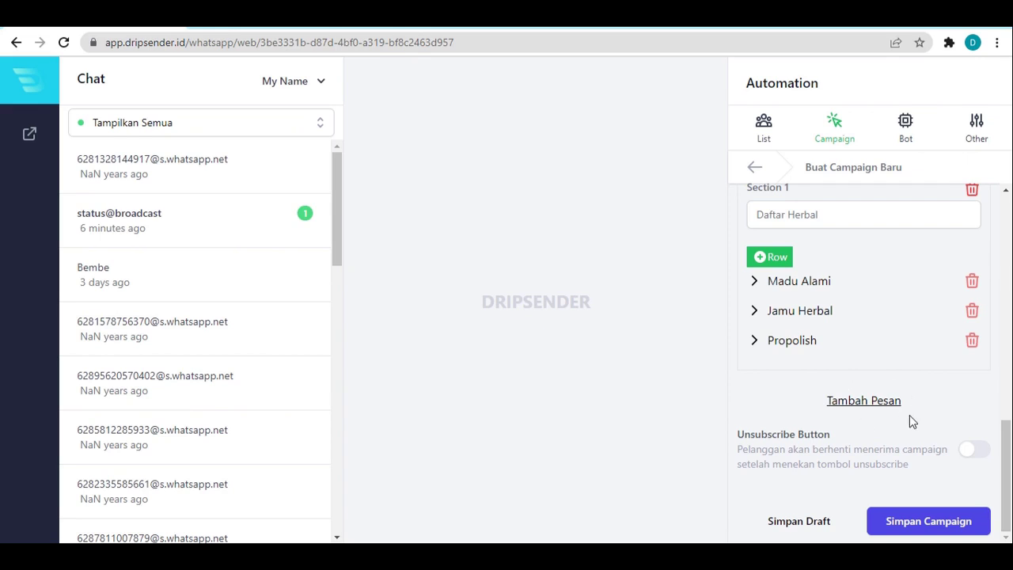
Step: Try adding another message block below the list message, and delete the added block
{"action": "left_click", "coordinate": [881, 405]}
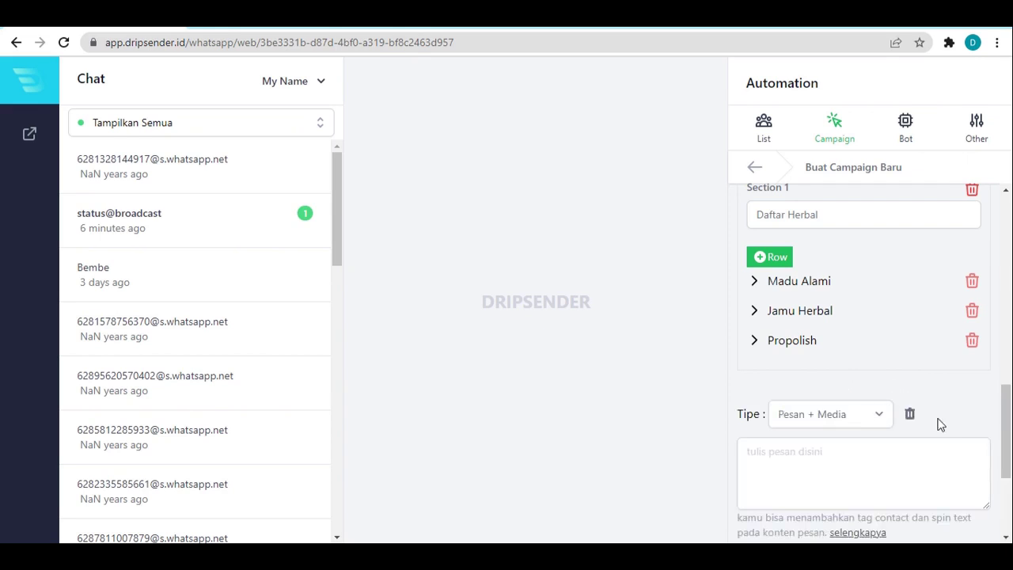
{"action": "scroll", "coordinate": [871, 419], "scroll_direction": "down", "scroll_amount": 2}
{"action": "left_click", "coordinate": [834, 344]}
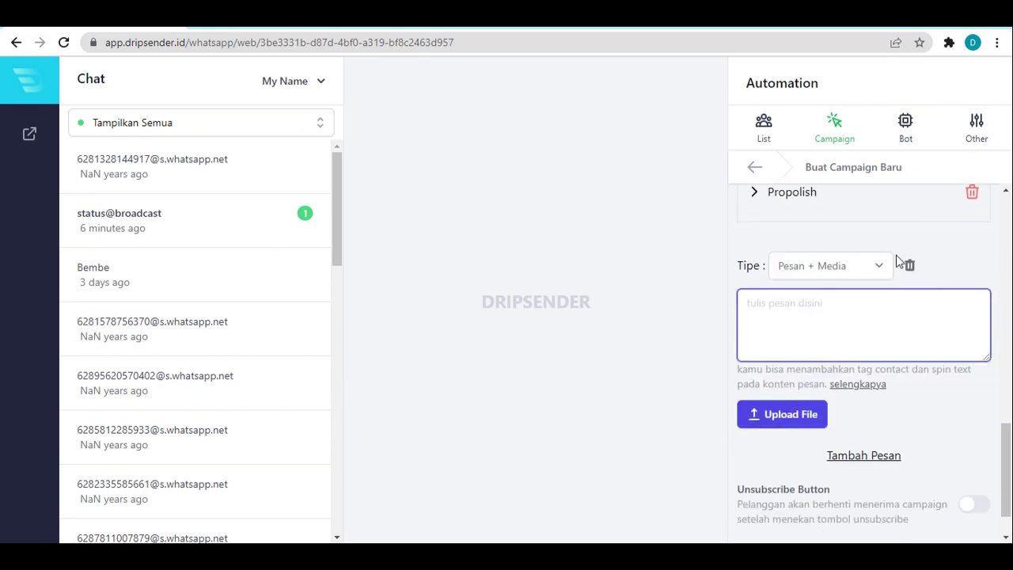
{"action": "scroll", "coordinate": [915, 326], "scroll_direction": "up", "scroll_amount": 1}
{"action": "scroll", "coordinate": [918, 342], "scroll_direction": "up", "scroll_amount": 1}
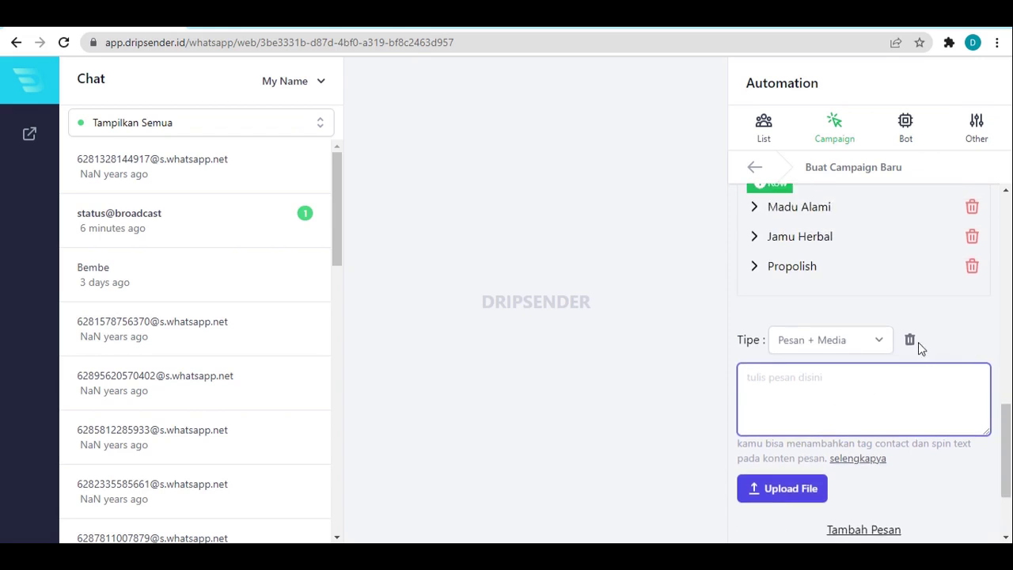
{"action": "left_click", "coordinate": [909, 341]}
{"action": "scroll", "coordinate": [805, 366], "scroll_direction": "up", "scroll_amount": 1}
{"action": "scroll", "coordinate": [806, 366], "scroll_direction": "up", "scroll_amount": 2}
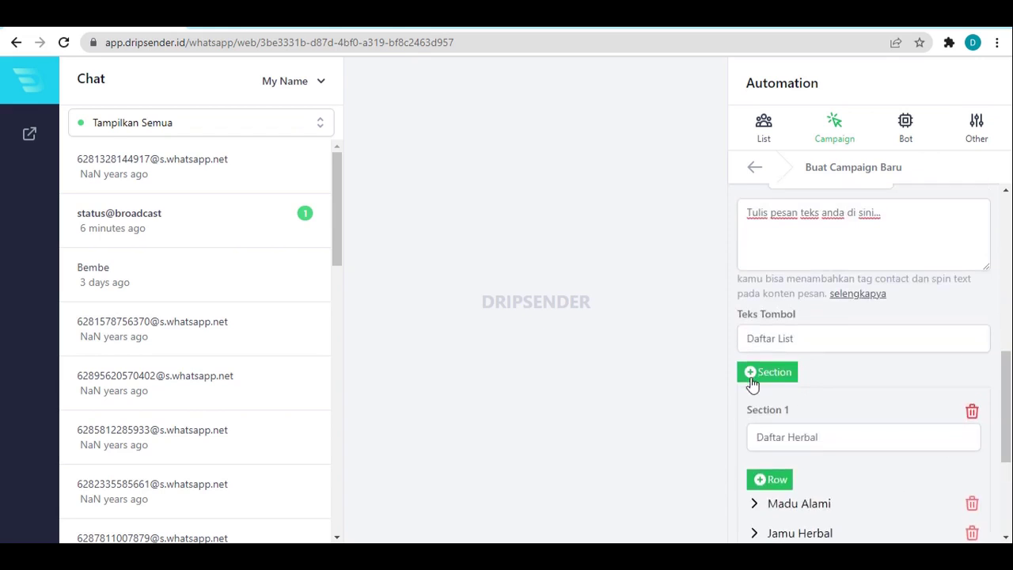
{"action": "scroll", "coordinate": [756, 384], "scroll_direction": "up", "scroll_amount": 1}
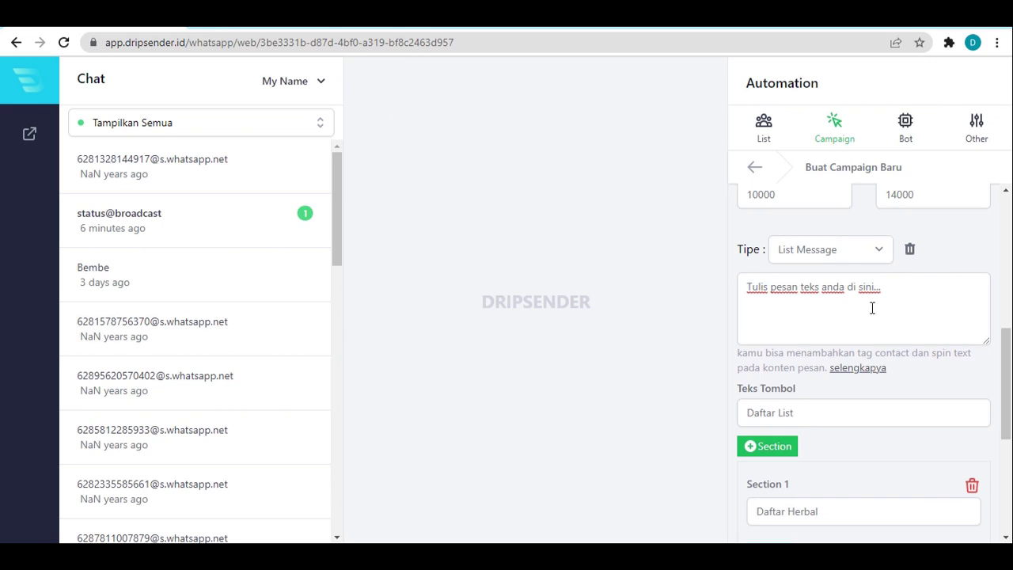
Step: Save the Camp 1 campaign, and stop its sending from the campaign details
{"action": "scroll", "coordinate": [893, 441], "scroll_direction": "down", "scroll_amount": 4}
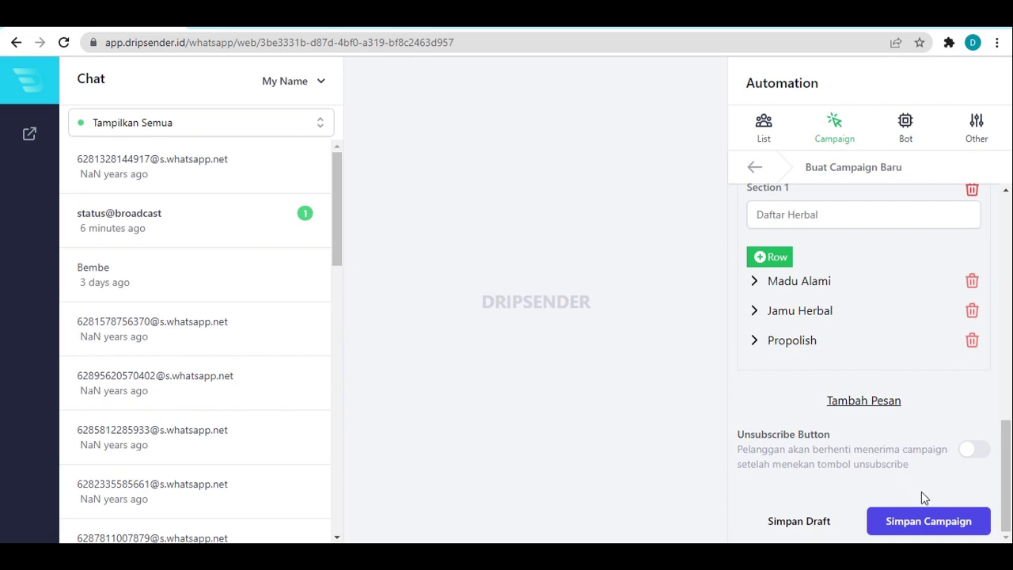
{"action": "left_click", "coordinate": [954, 527]}
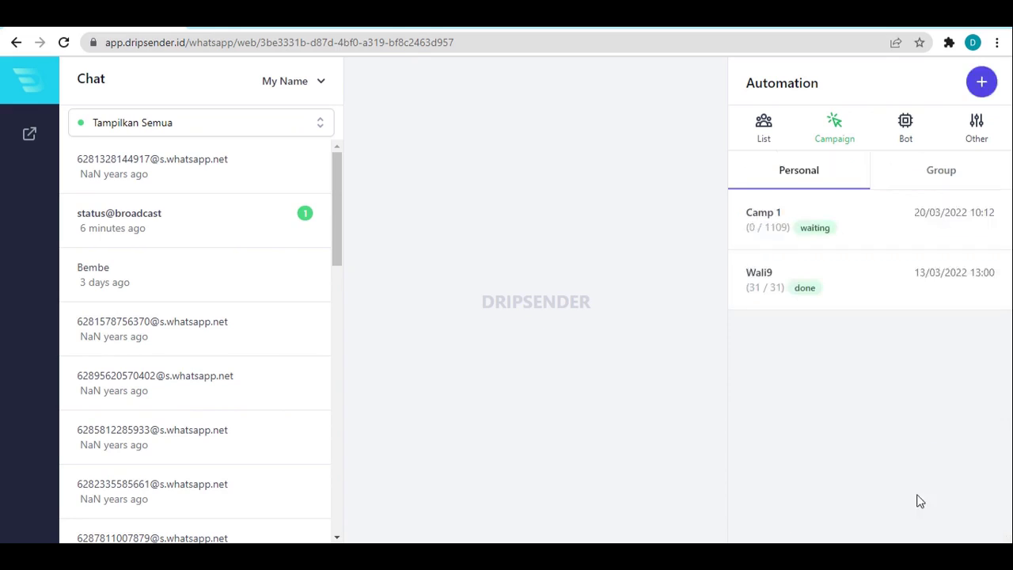
{"action": "left_click", "coordinate": [851, 253]}
{"action": "left_click", "coordinate": [856, 221]}
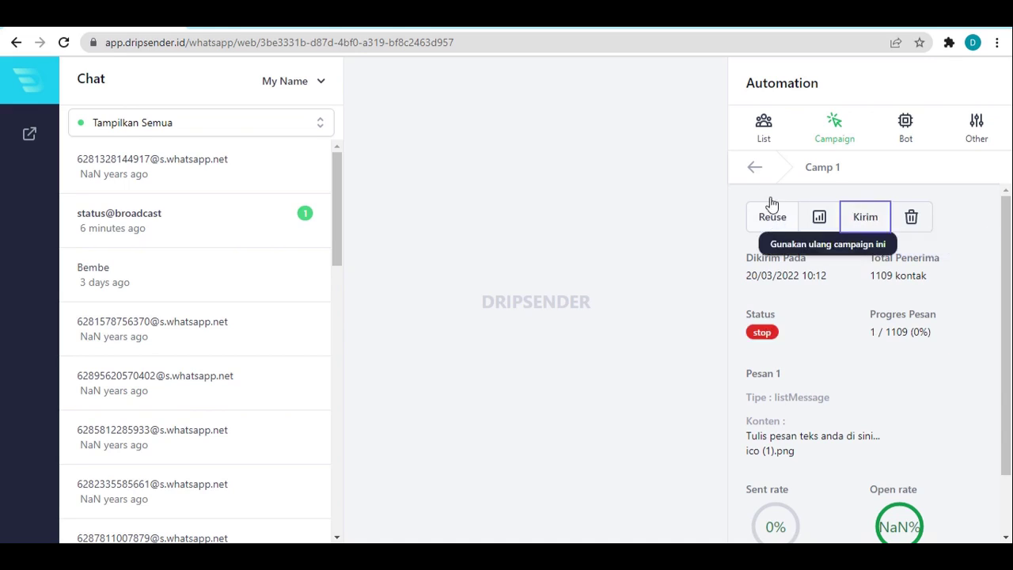
Step: Reopen the Camp 1 details and review the status, sending progress, message content and rates
{"action": "left_click", "coordinate": [755, 168]}
{"action": "left_click", "coordinate": [841, 227]}
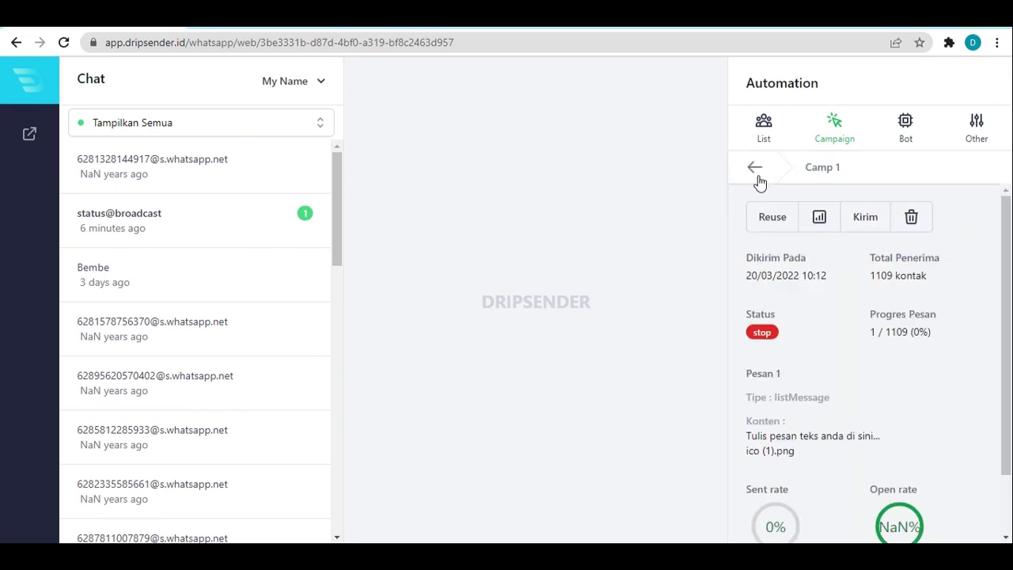
{"action": "left_click", "coordinate": [757, 179]}
{"action": "left_click", "coordinate": [868, 226]}
{"action": "left_click", "coordinate": [757, 176]}
{"action": "left_click", "coordinate": [801, 238]}
{"action": "scroll", "coordinate": [791, 372], "scroll_direction": "down", "scroll_amount": 1}
{"action": "left_click_drag", "start_coordinate": [794, 388], "coordinate": [900, 315]}
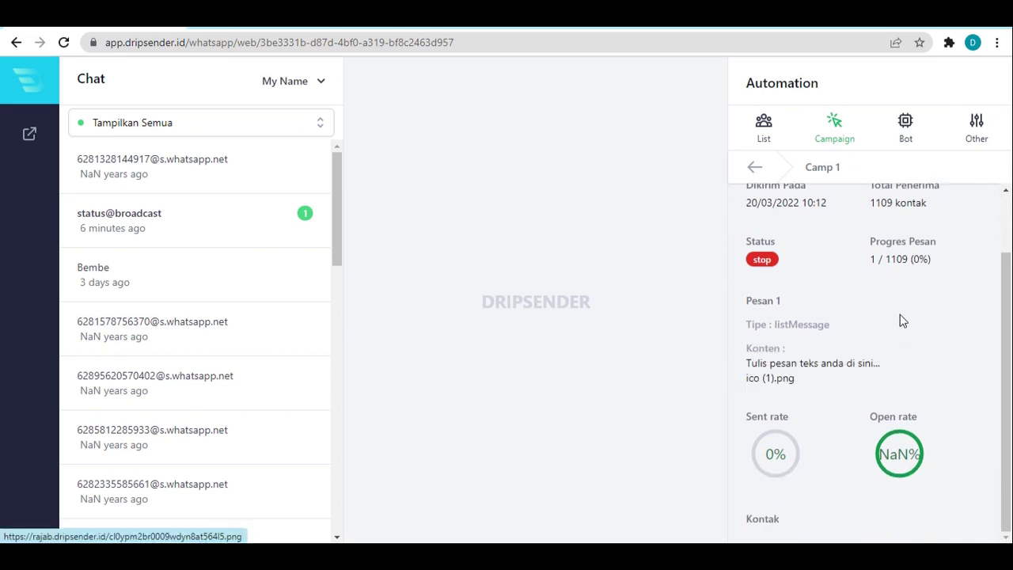
{"action": "scroll", "coordinate": [886, 301], "scroll_direction": "up", "scroll_amount": 1}
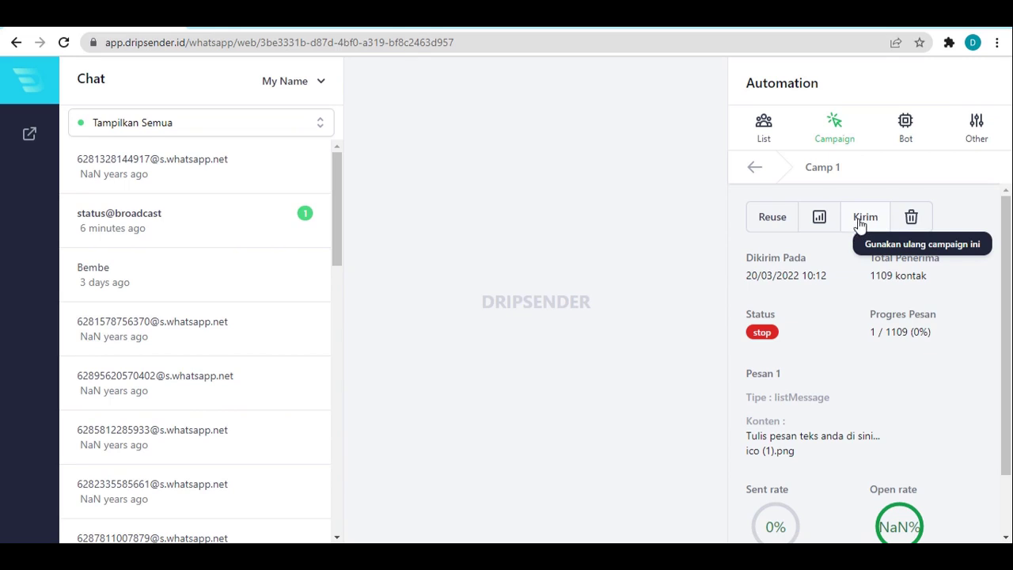
Step: Reuse Camp 1 as a new campaign, check its copied settings and list message, and save it as a draft
{"action": "left_click", "coordinate": [773, 227]}
{"action": "scroll", "coordinate": [884, 400], "scroll_direction": "down", "scroll_amount": 4}
{"action": "scroll", "coordinate": [884, 400], "scroll_direction": "down", "scroll_amount": 3}
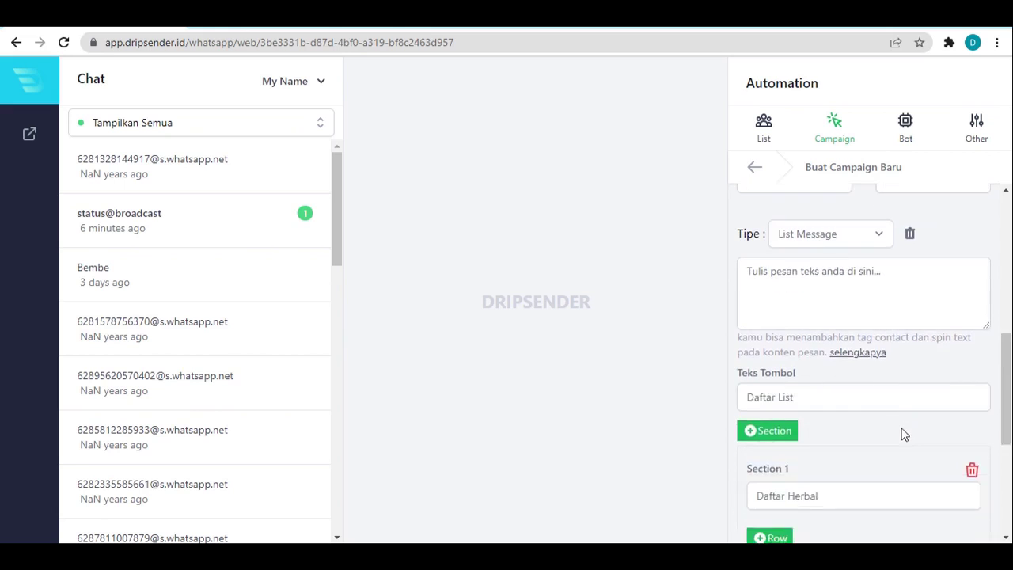
{"action": "scroll", "coordinate": [900, 437], "scroll_direction": "up", "scroll_amount": 7}
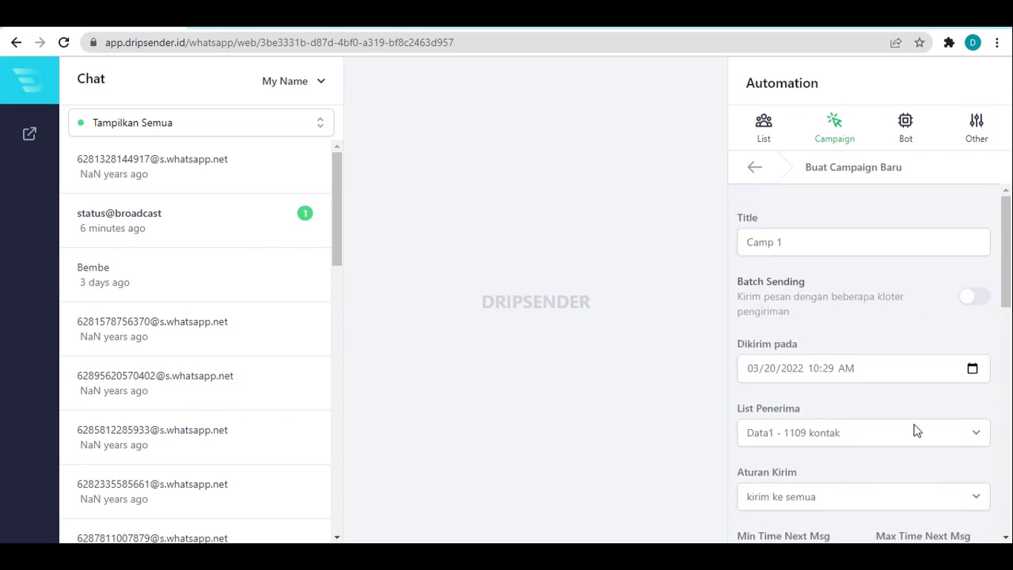
{"action": "scroll", "coordinate": [916, 430], "scroll_direction": "down", "scroll_amount": 7}
{"action": "scroll", "coordinate": [883, 409], "scroll_direction": "down", "scroll_amount": 1}
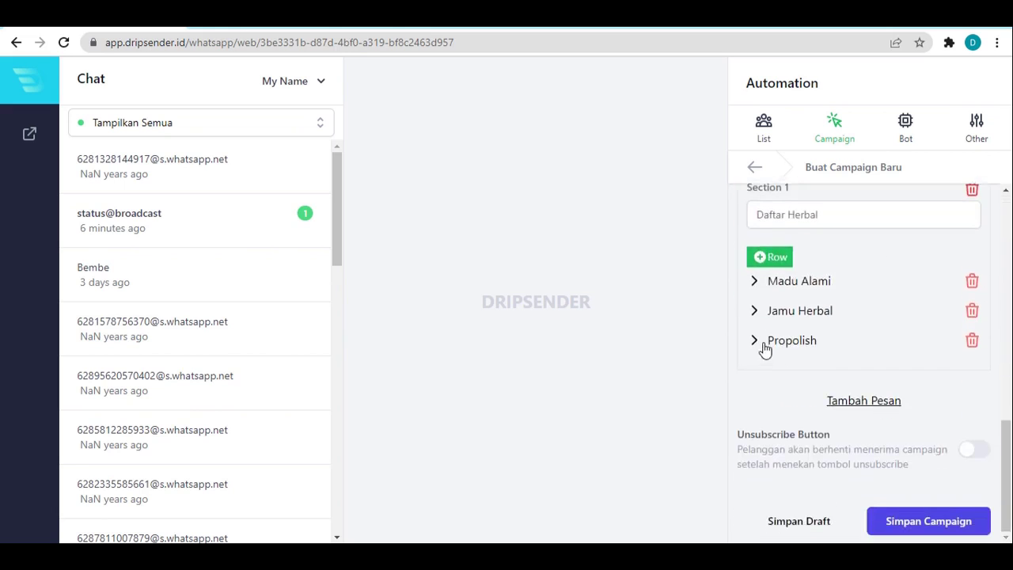
{"action": "scroll", "coordinate": [803, 324], "scroll_direction": "up", "scroll_amount": 4}
{"action": "scroll", "coordinate": [811, 315], "scroll_direction": "up", "scroll_amount": 2}
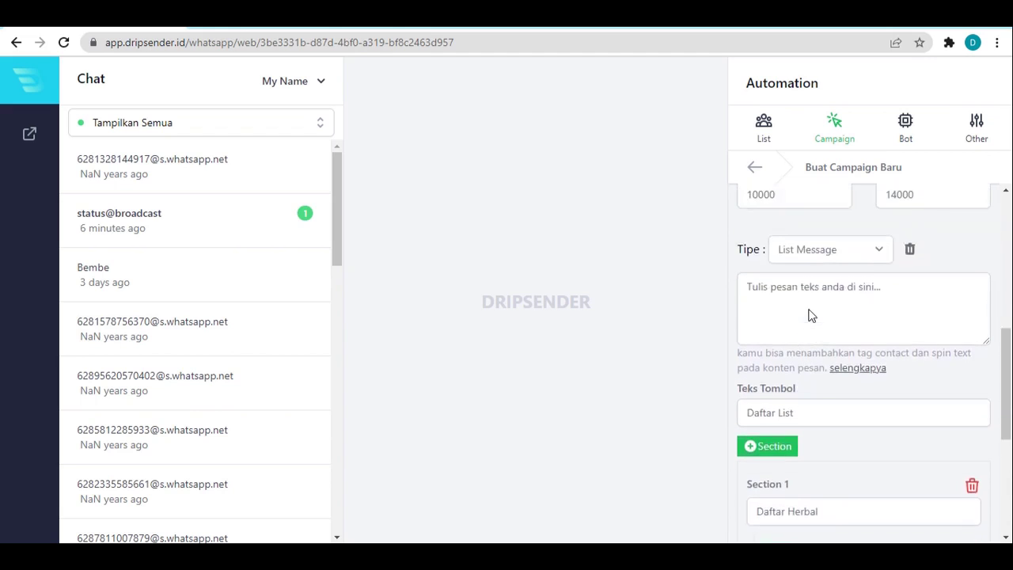
{"action": "scroll", "coordinate": [851, 371], "scroll_direction": "down", "scroll_amount": 5}
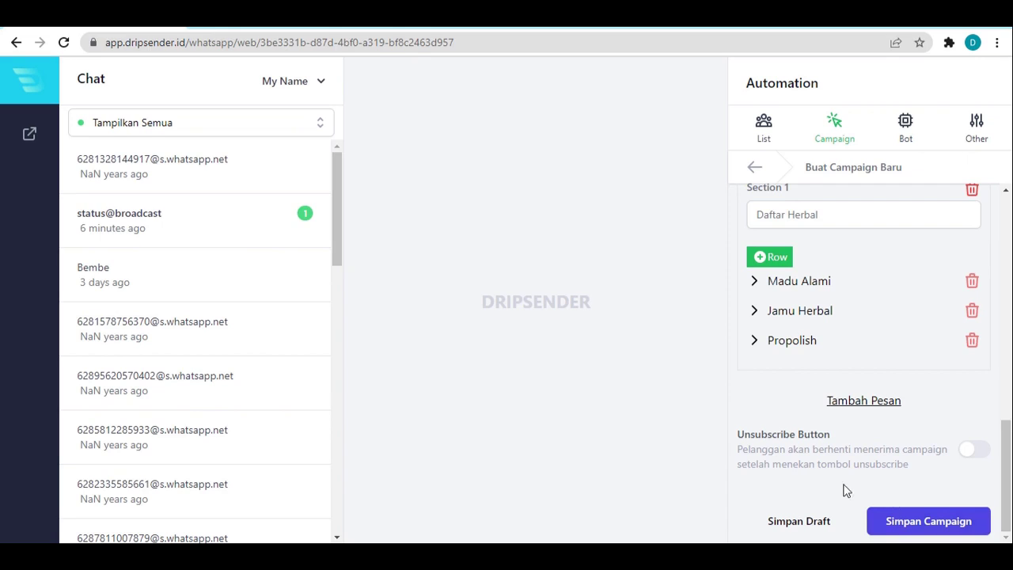
{"action": "left_click", "coordinate": [799, 524]}
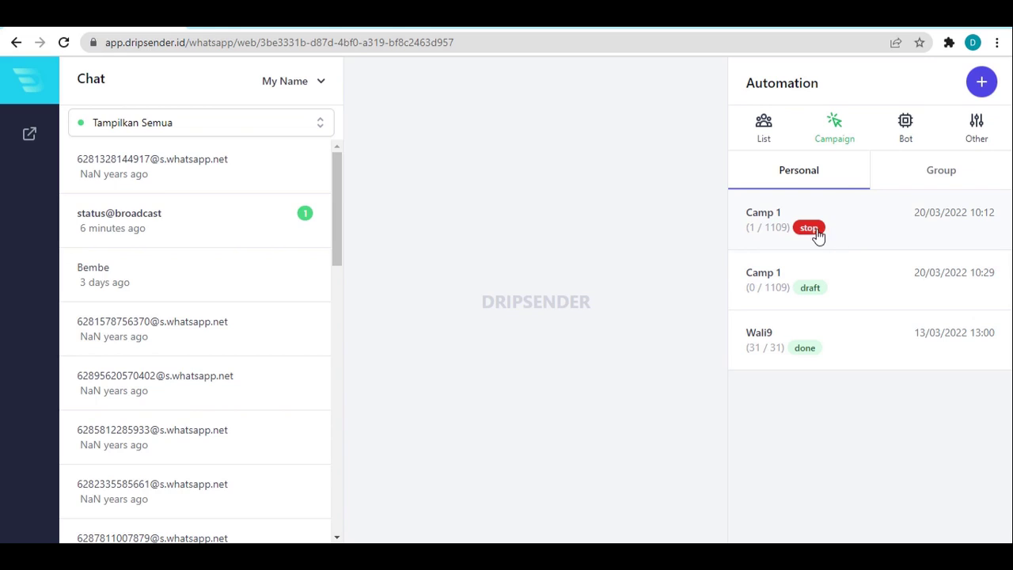
Step: Try to check the open rate of the stopped Camp 1 campaign, and return to the campaign list
{"action": "left_click", "coordinate": [877, 237]}
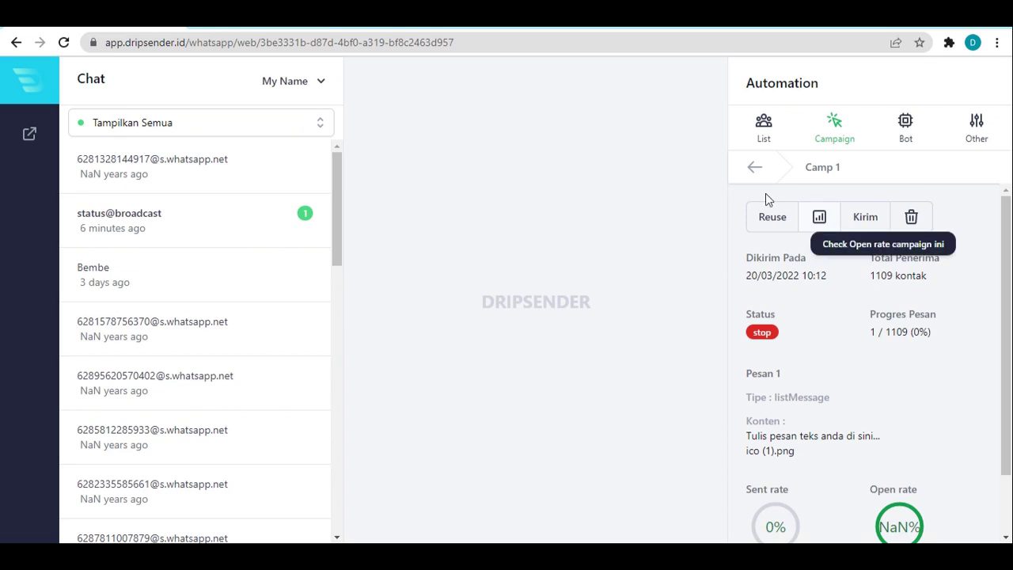
{"action": "left_click", "coordinate": [820, 225]}
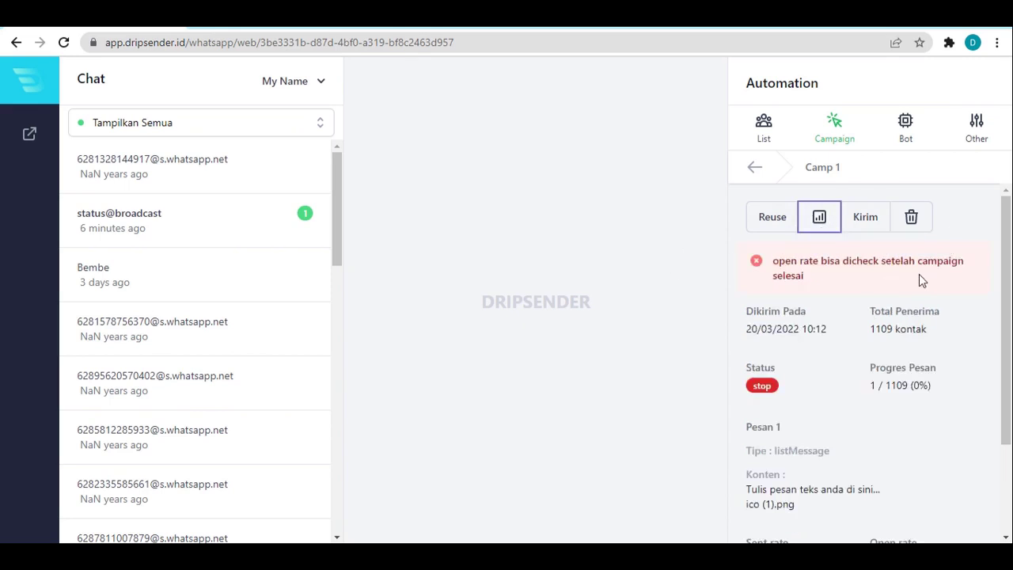
{"action": "left_click_drag", "start_coordinate": [807, 280], "coordinate": [776, 262]}
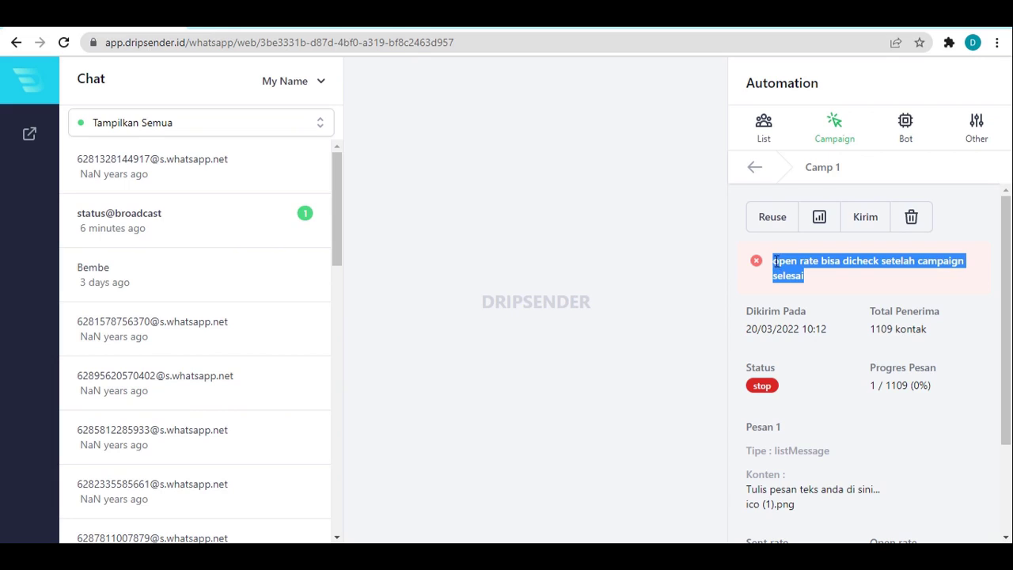
{"action": "left_click", "coordinate": [825, 283]}
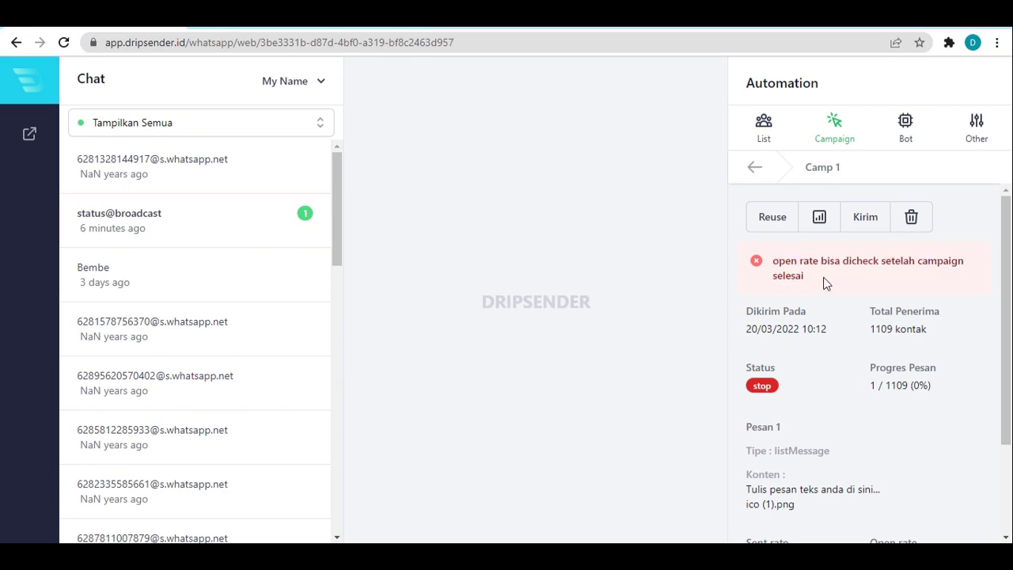
{"action": "left_click_drag", "start_coordinate": [807, 278], "coordinate": [774, 260]}
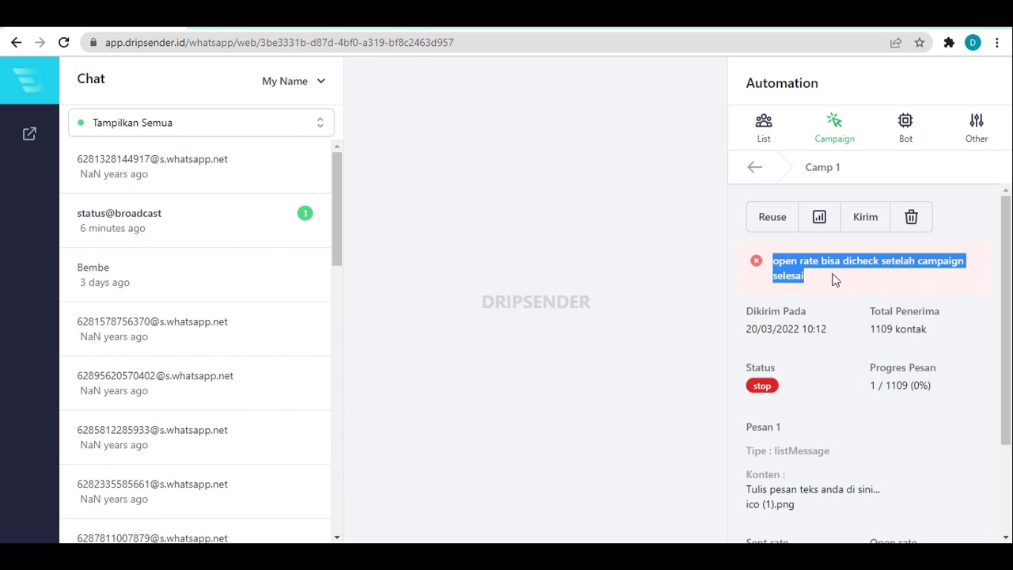
{"action": "left_click", "coordinate": [974, 240]}
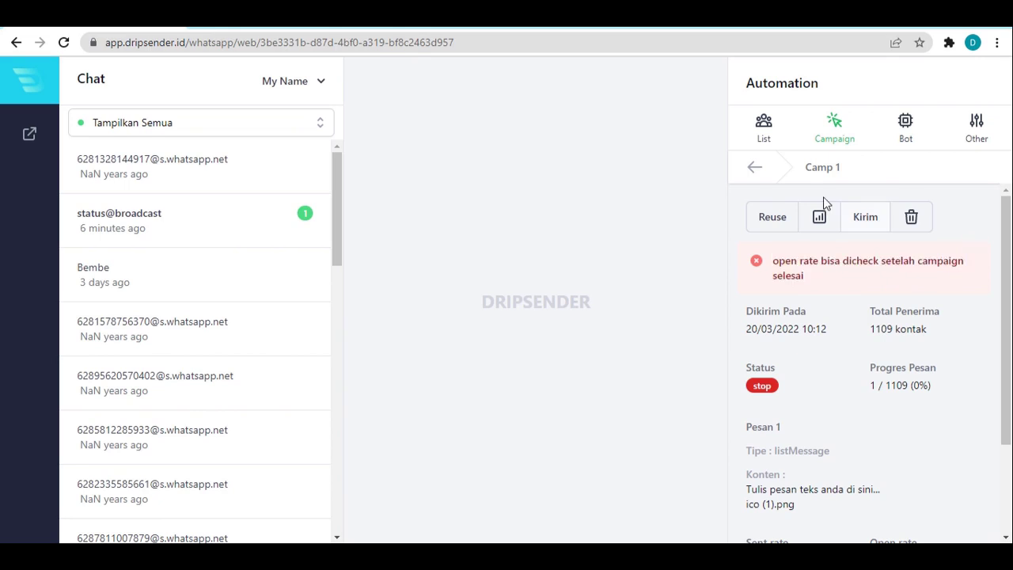
{"action": "left_click", "coordinate": [755, 170]}
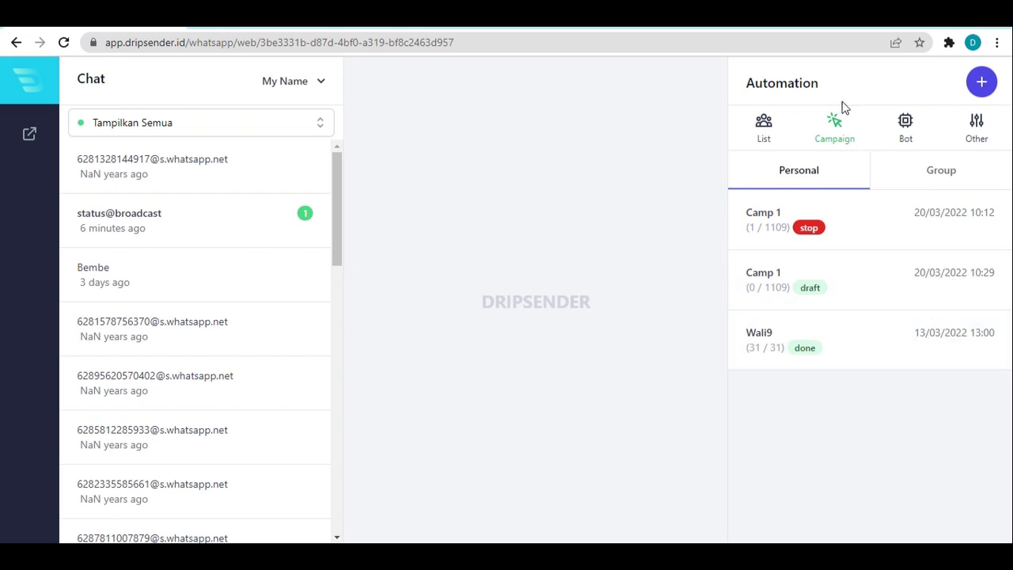
Step: Start a new group campaign, title it "Grup 1", and open its send date and time for viewing
{"action": "left_click", "coordinate": [941, 183]}
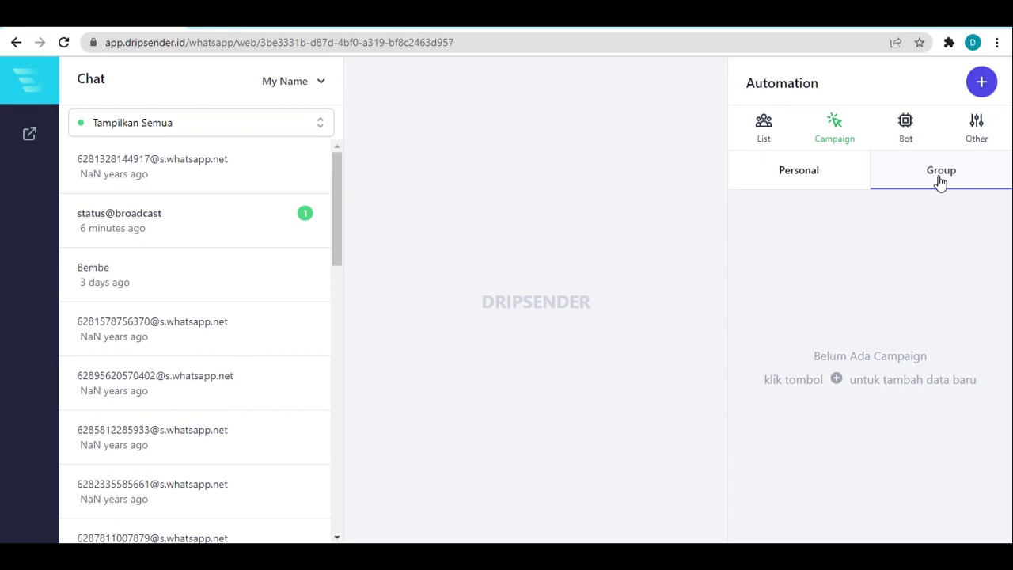
{"action": "left_click", "coordinate": [983, 87]}
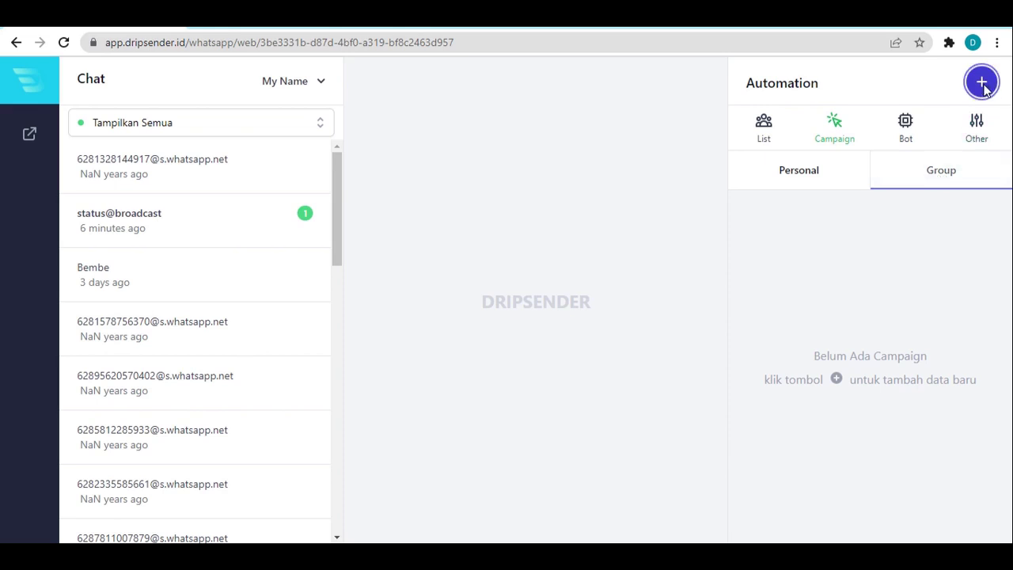
{"action": "left_click", "coordinate": [788, 245]}
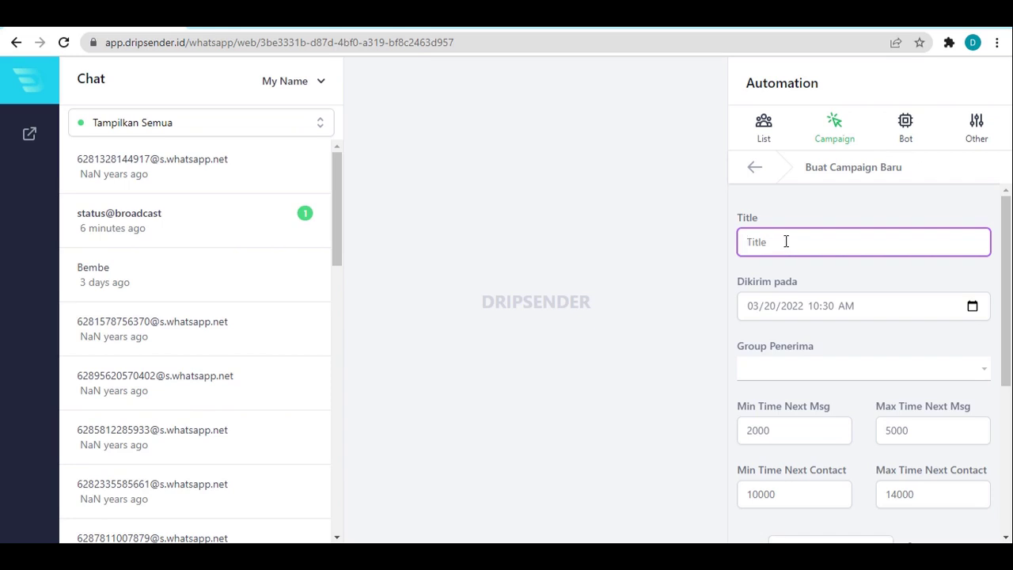
{"action": "type", "text": "Grup 1"}
{"action": "left_click", "coordinate": [379, 109]}
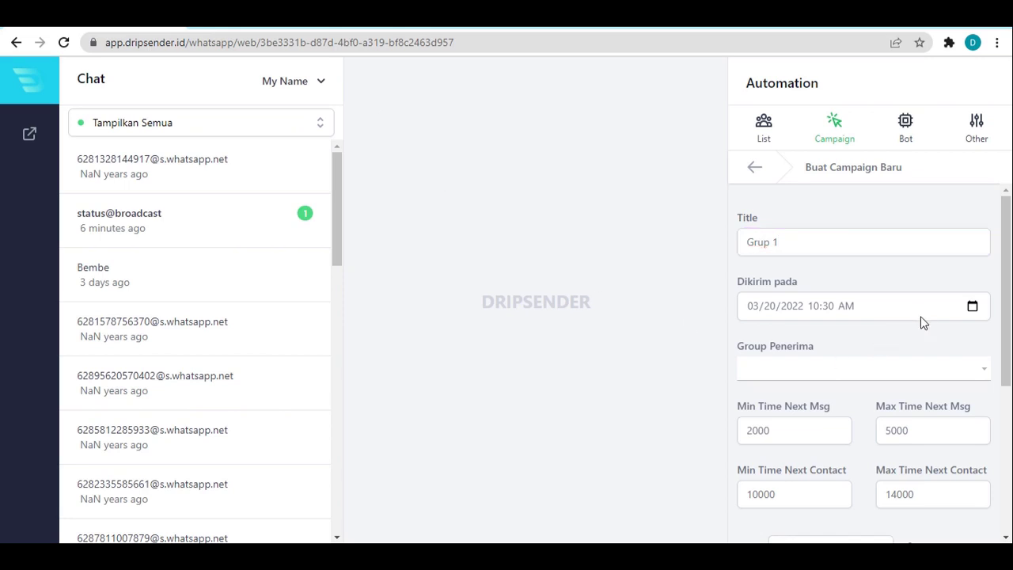
{"action": "left_click", "coordinate": [973, 308]}
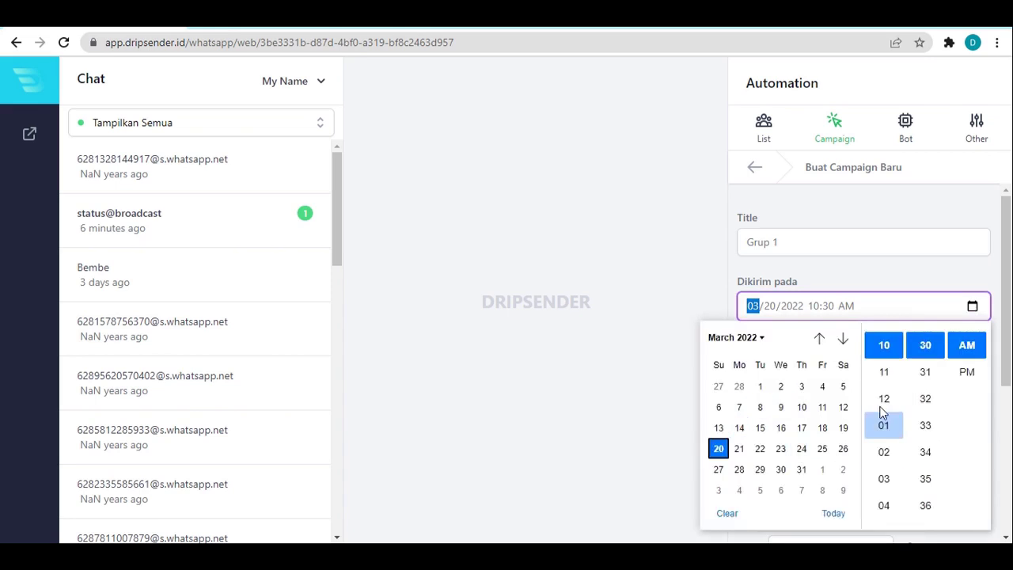
Step: Select the first three listed groups as recipients of the Grup 1 campaign
{"action": "scroll", "coordinate": [870, 269], "scroll_direction": "down", "scroll_amount": 1}
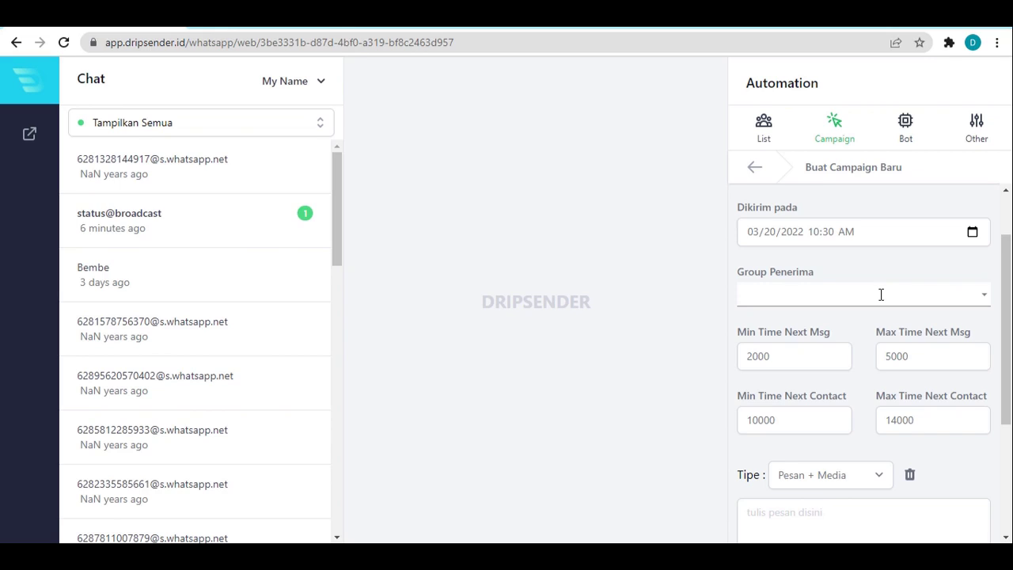
{"action": "left_click", "coordinate": [986, 308]}
{"action": "left_click", "coordinate": [934, 338]}
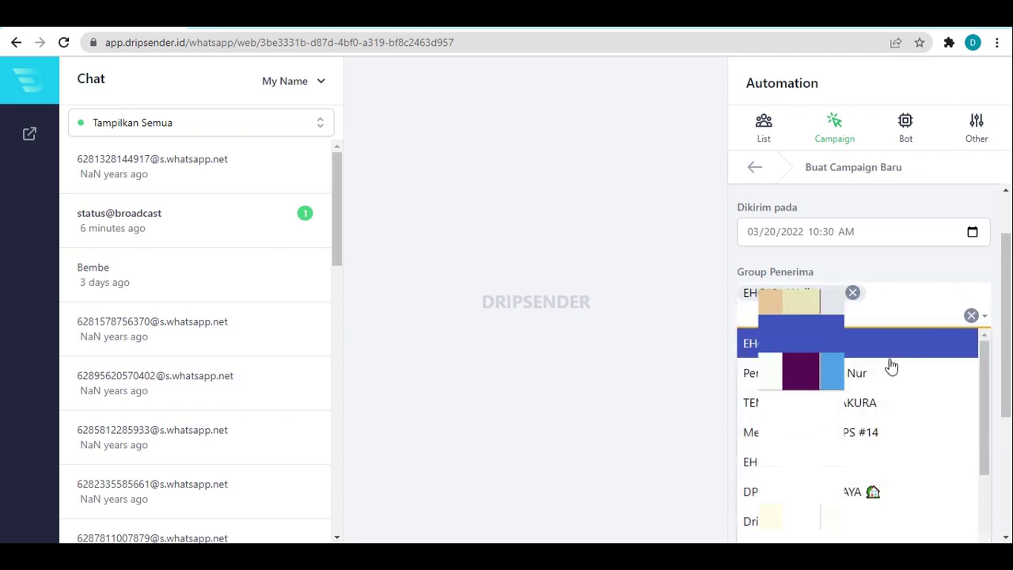
{"action": "left_click", "coordinate": [889, 372]}
{"action": "left_click", "coordinate": [901, 421]}
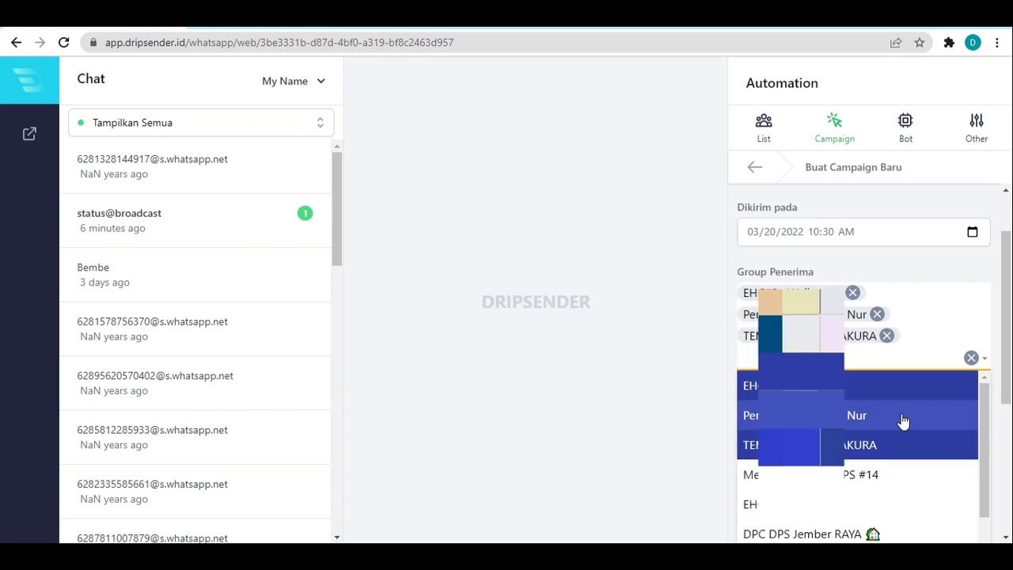
{"action": "left_click", "coordinate": [694, 332]}
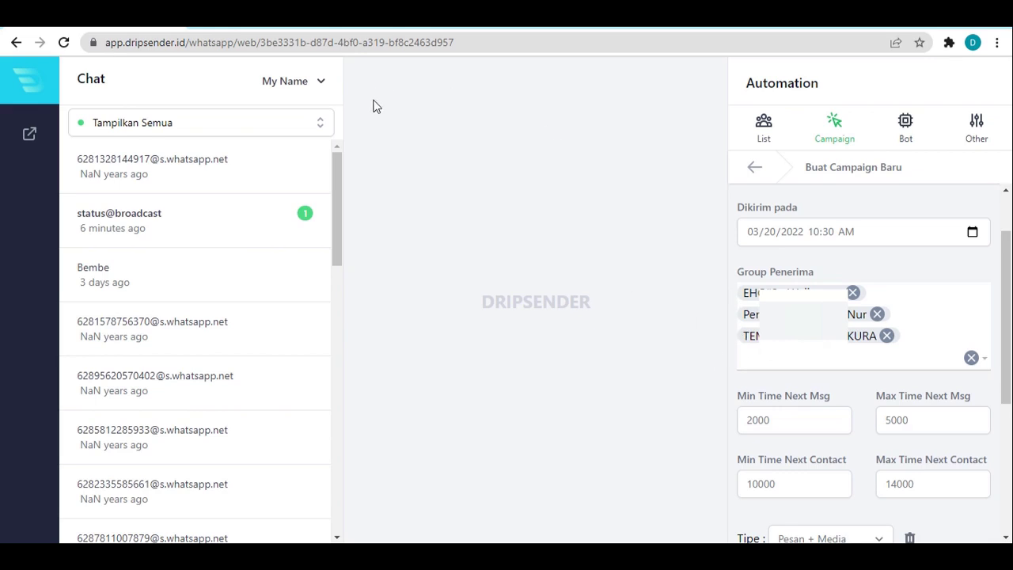
{"action": "scroll", "coordinate": [906, 360], "scroll_direction": "down", "scroll_amount": 2}
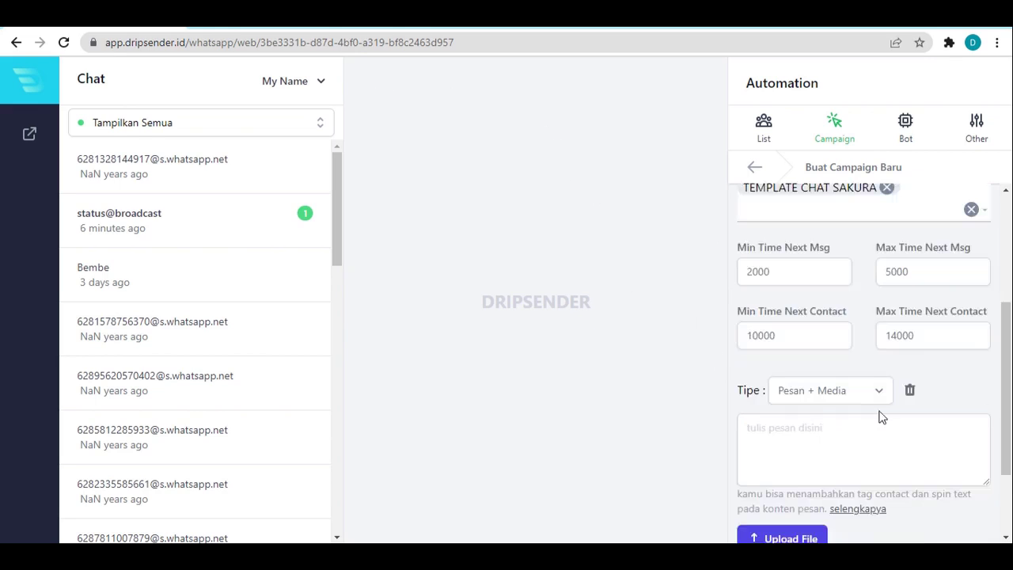
{"action": "scroll", "coordinate": [817, 425], "scroll_direction": "down", "scroll_amount": 1}
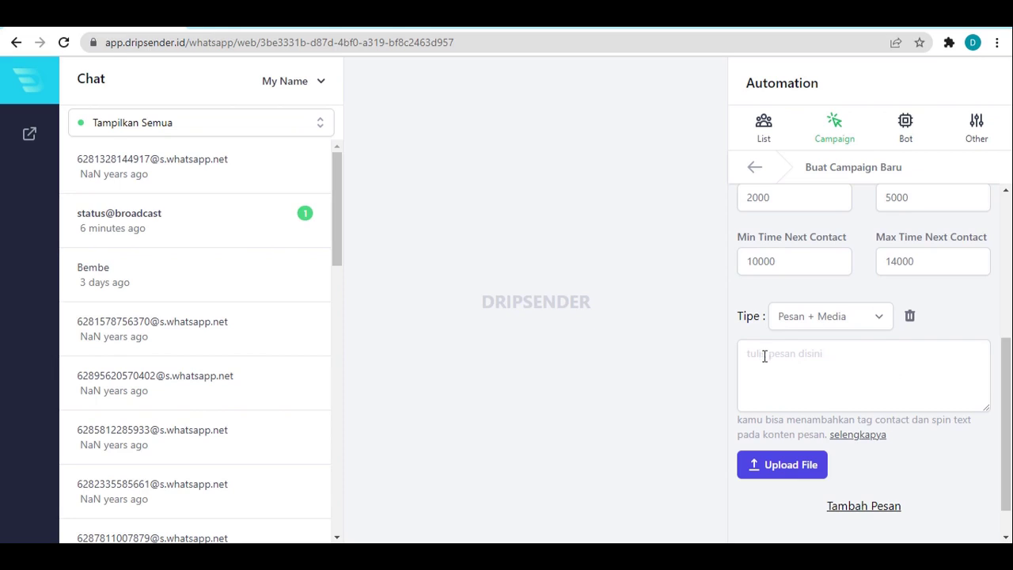
{"action": "scroll", "coordinate": [765, 356], "scroll_direction": "up", "scroll_amount": 4}
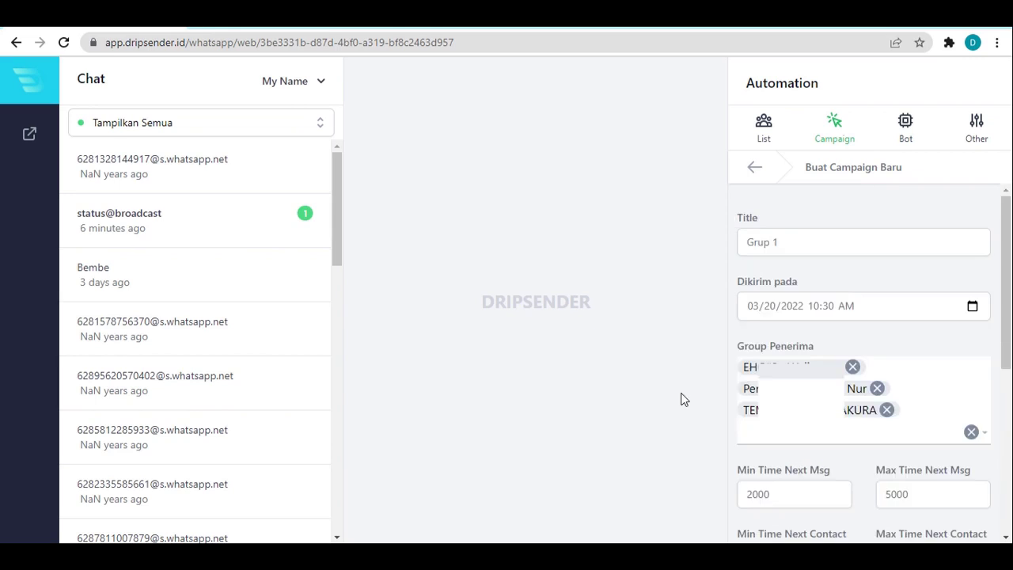